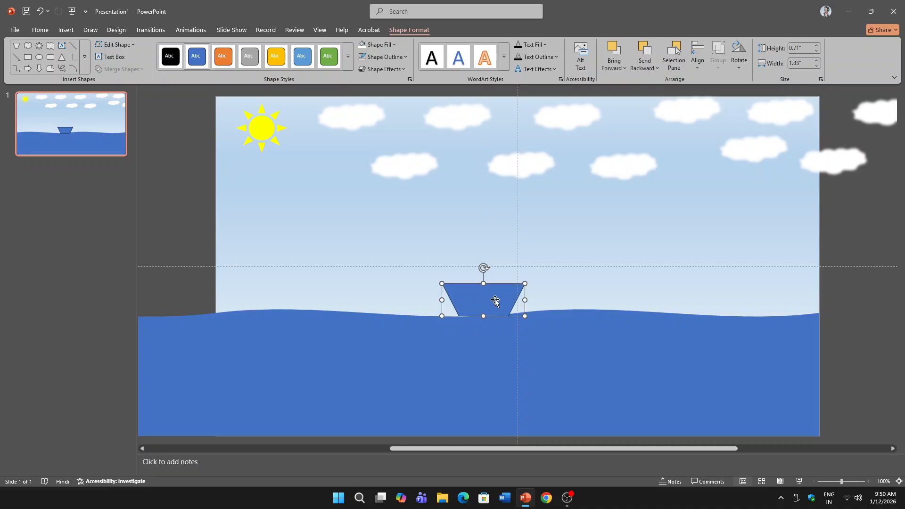
Step: Fill the boat hull with the light brown wood-grain texture and enlarge it to about 2.56 inches wide
{"action": "left_click", "coordinate": [394, 44]}
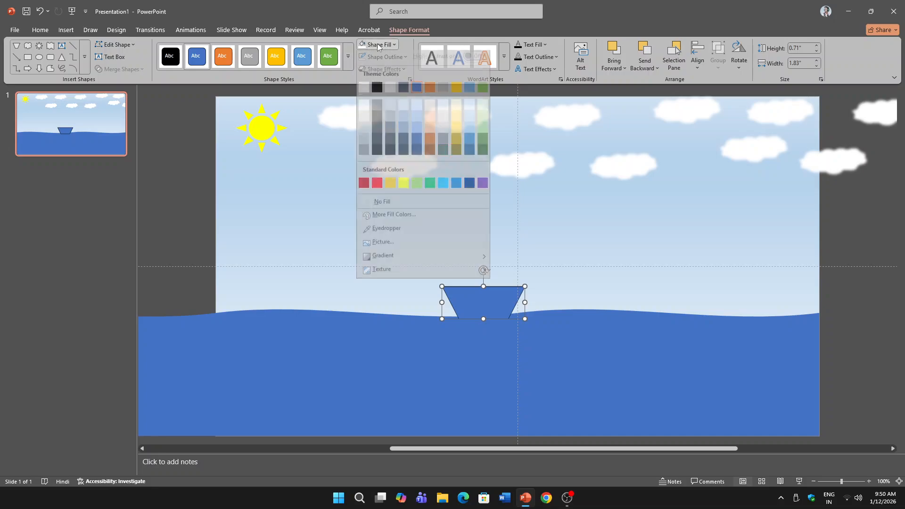
{"action": "mouse_move", "coordinate": [408, 274]}
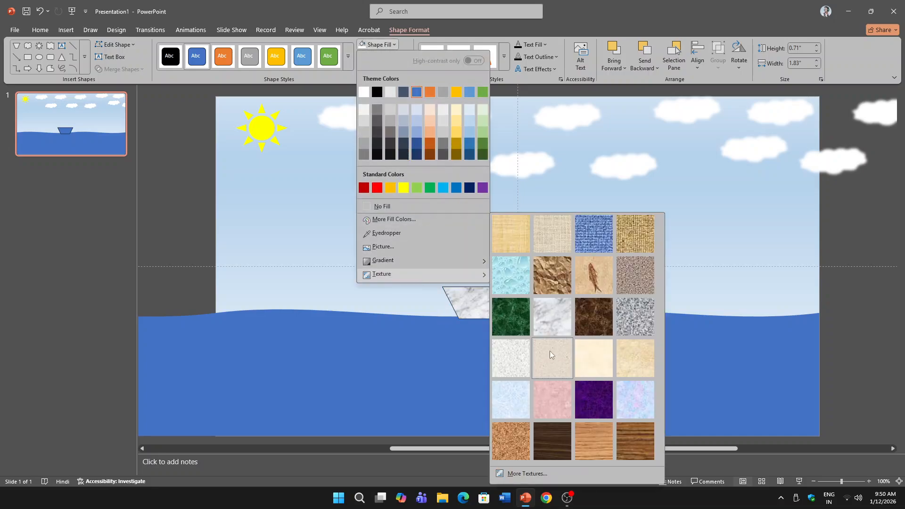
{"action": "left_click", "coordinate": [592, 443]}
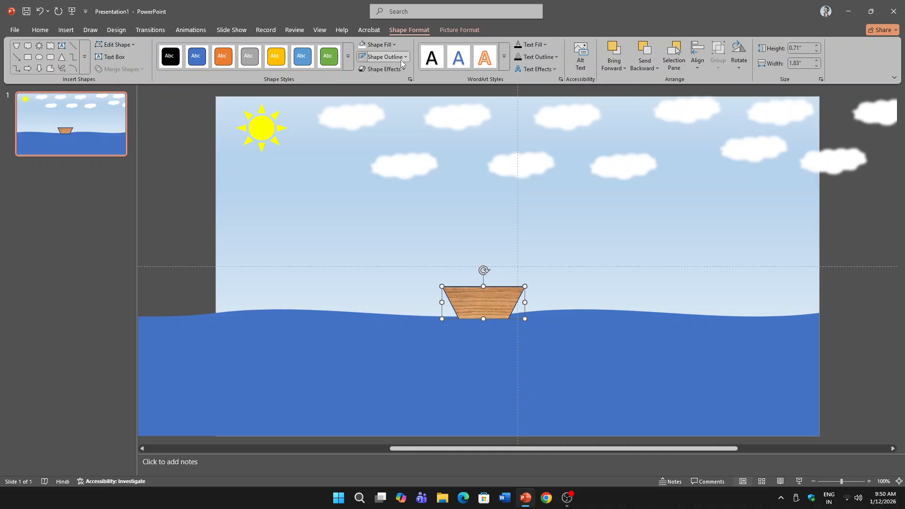
{"action": "left_click", "coordinate": [67, 29]}
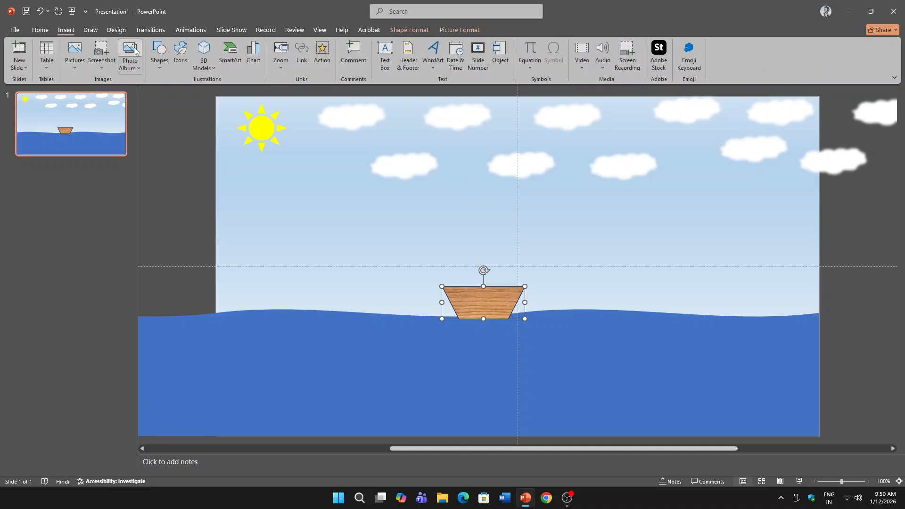
{"action": "left_click", "coordinate": [159, 55]}
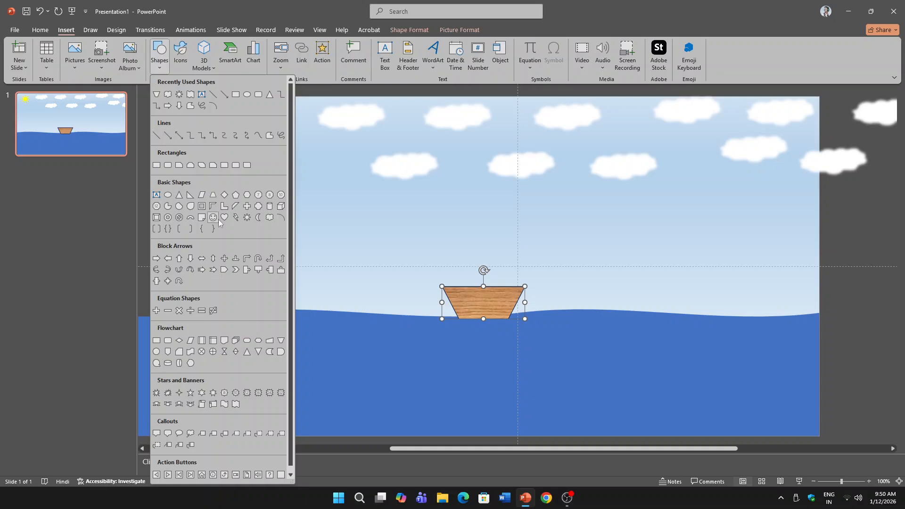
{"action": "left_click", "coordinate": [500, 312]}
{"action": "left_click_drag", "start_coordinate": [525, 286], "coordinate": [504, 289]}
Step: Draw a right triangle about 1.41 by 1.27 inches as a sail, mirror it horizontally and rest it on the hull
{"action": "left_click", "coordinate": [159, 54]}
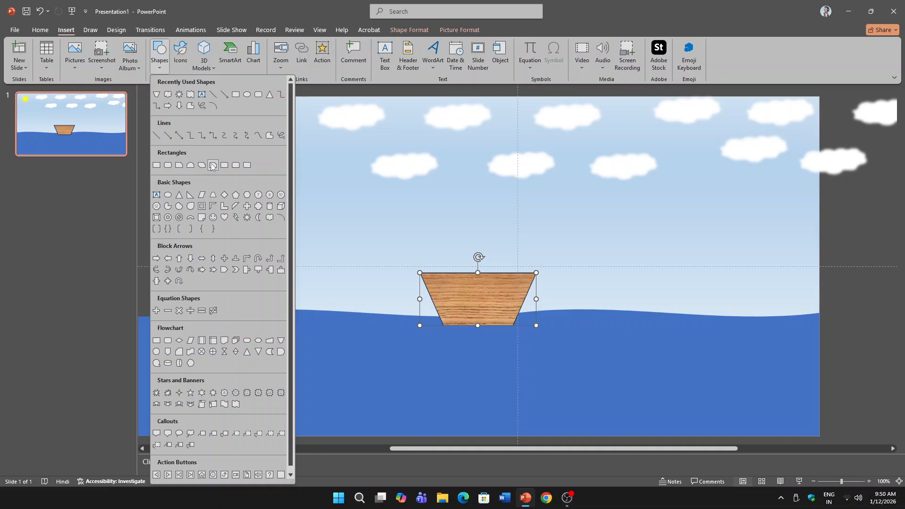
{"action": "left_click", "coordinate": [191, 197]}
{"action": "left_click_drag", "start_coordinate": [425, 214], "coordinate": [483, 277]}
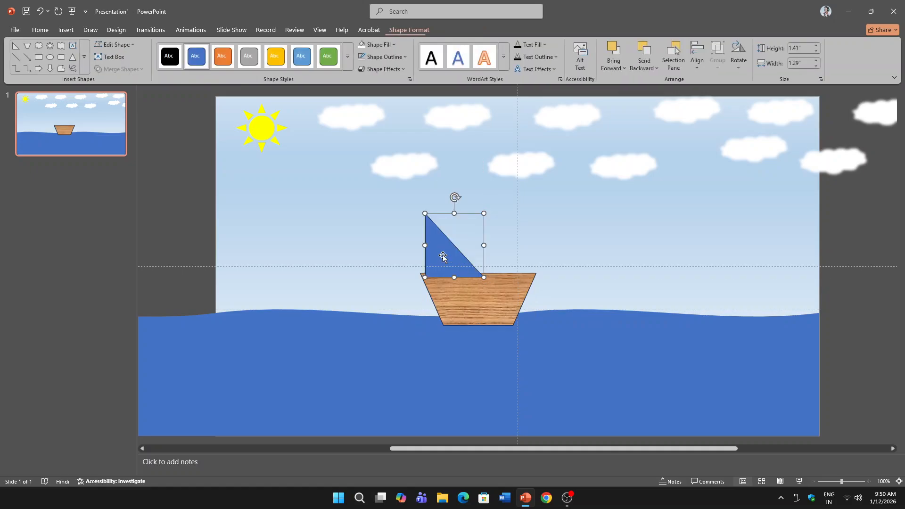
{"action": "left_click_drag", "start_coordinate": [425, 245], "coordinate": [485, 251]}
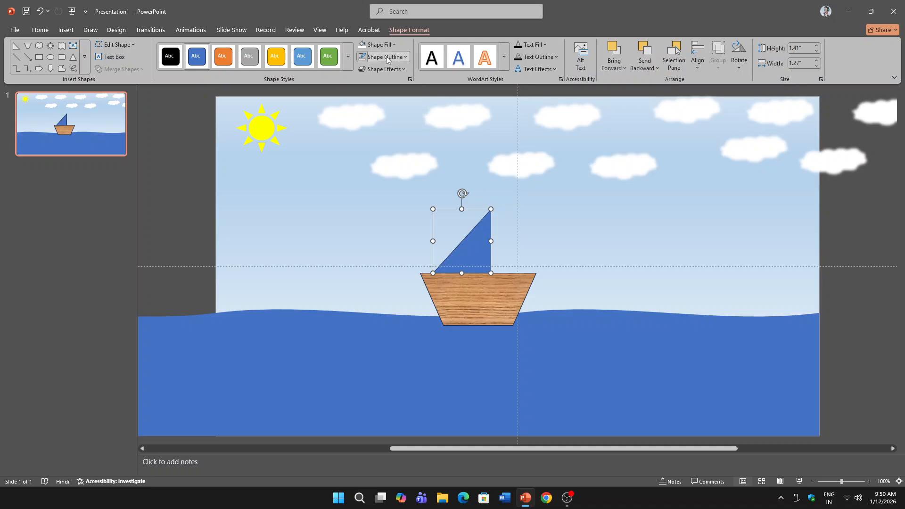
Step: Fill the triangular sail with standard yellow
{"action": "left_click", "coordinate": [373, 45]}
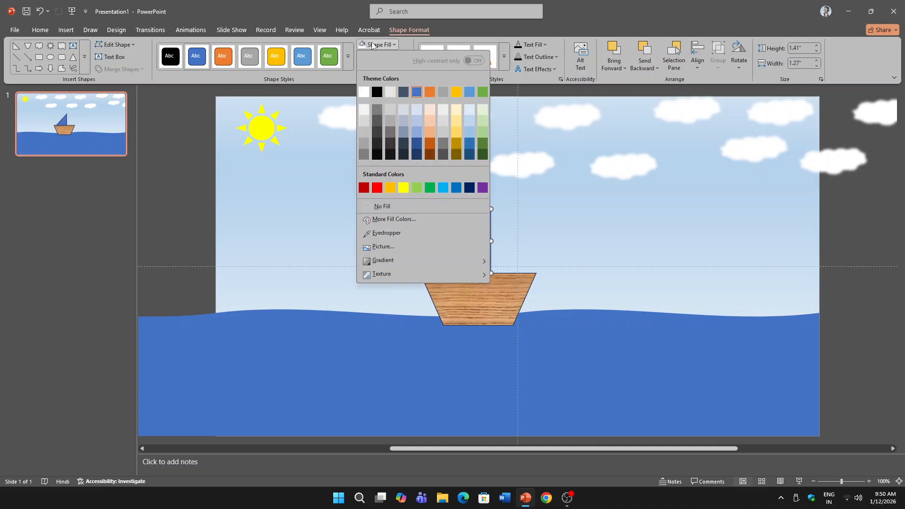
{"action": "left_click", "coordinate": [403, 189]}
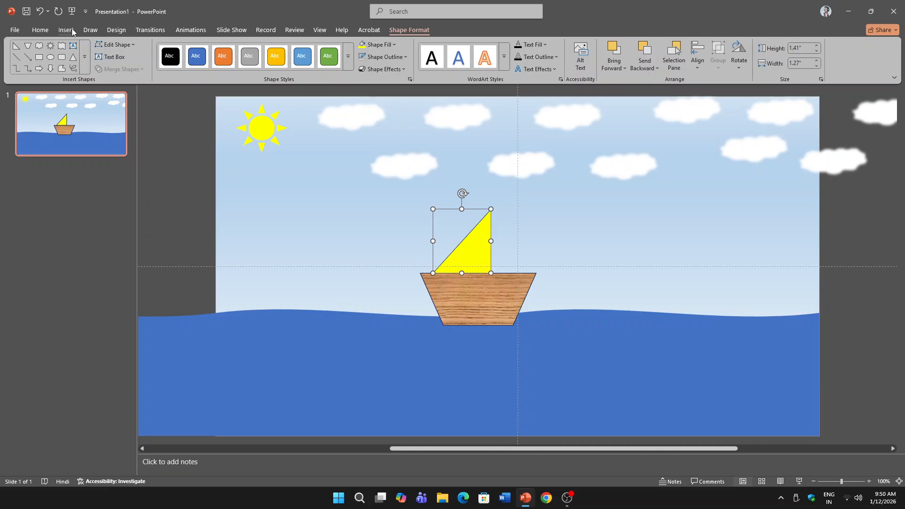
{"action": "left_click", "coordinate": [379, 45]}
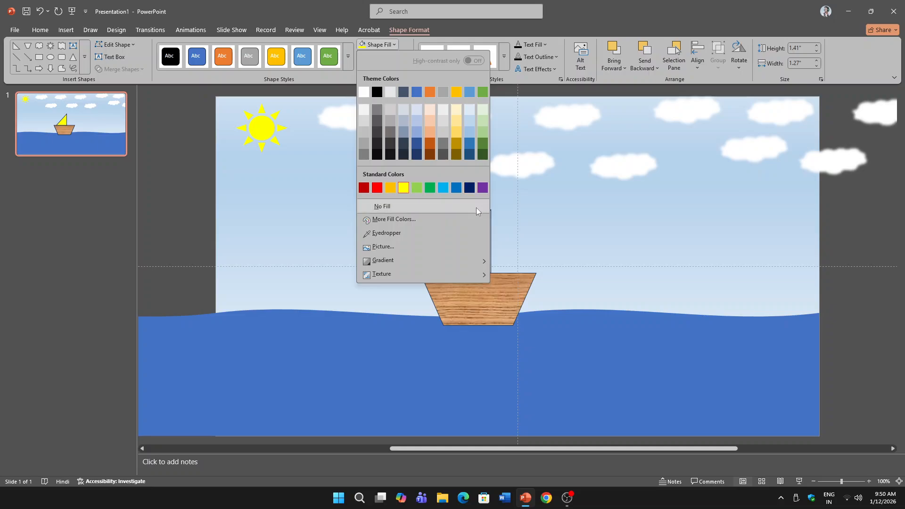
{"action": "left_click", "coordinate": [601, 236]}
{"action": "left_click", "coordinate": [308, 179]}
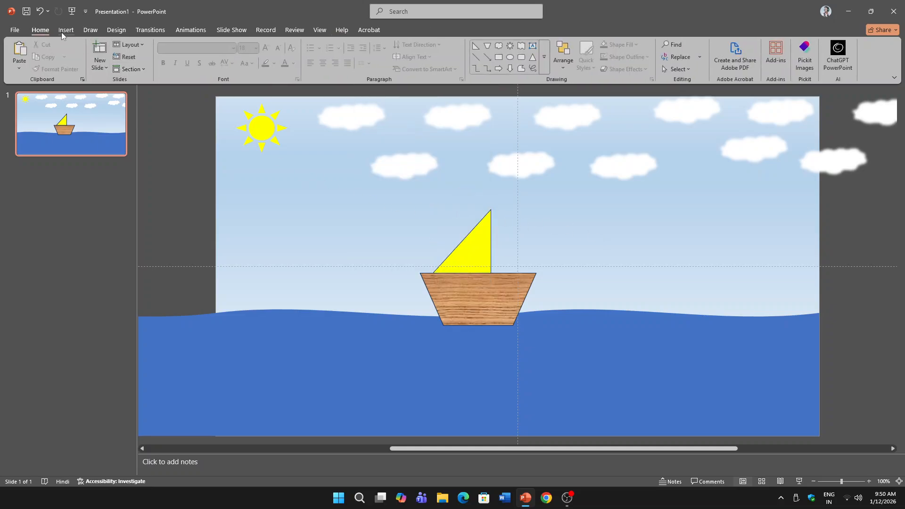
Step: Fill the triangular sail with a darker shade of the blue theme color
{"action": "left_click", "coordinate": [485, 244]}
{"action": "left_click", "coordinate": [377, 45]}
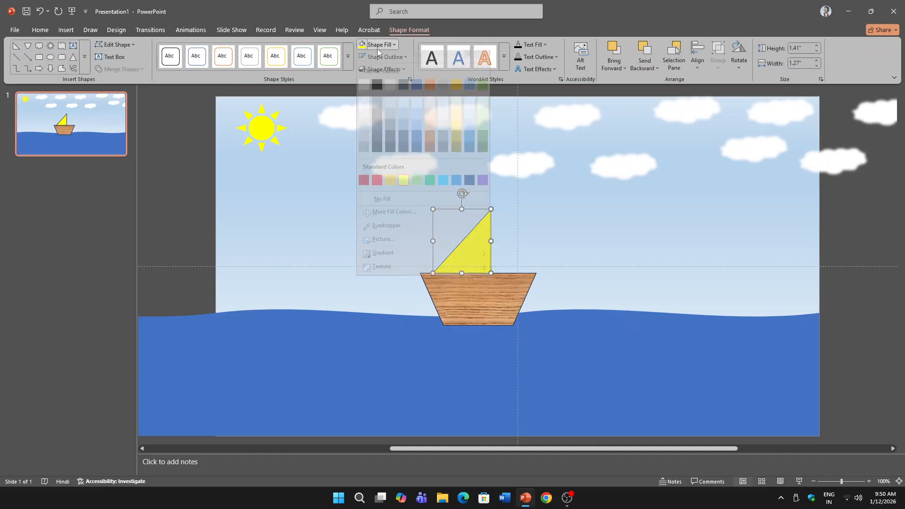
{"action": "left_click", "coordinate": [417, 144]}
{"action": "left_click", "coordinate": [558, 211]}
Step: Draw a short vertical line rising from the peak of the sail as a flagpole
{"action": "left_click", "coordinate": [61, 31]}
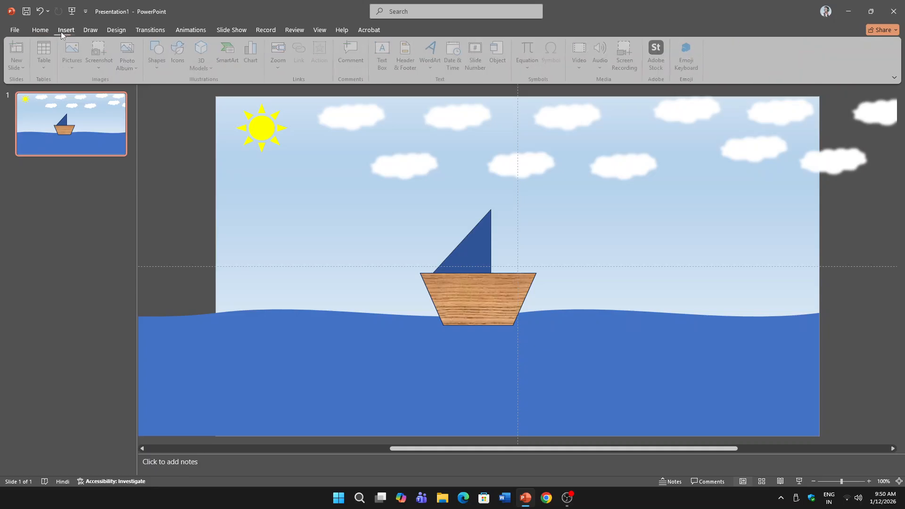
{"action": "left_click", "coordinate": [157, 63]}
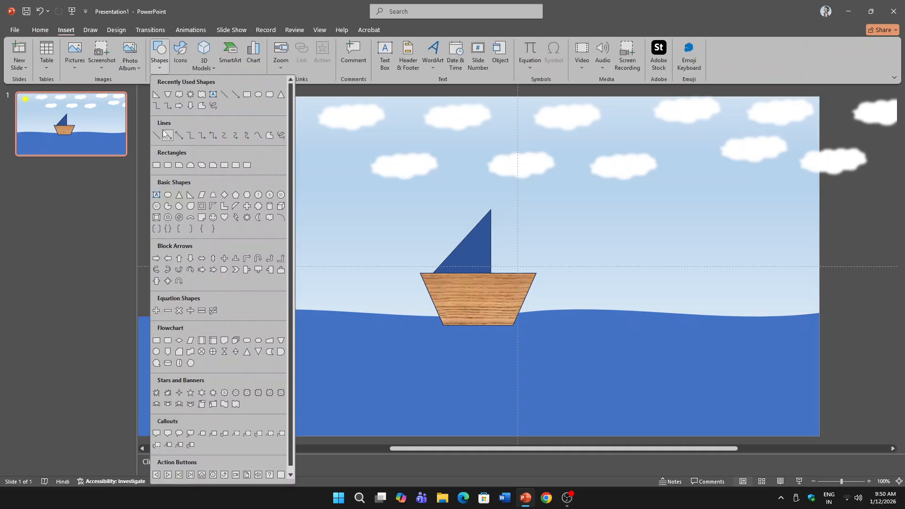
{"action": "left_click", "coordinate": [203, 136]}
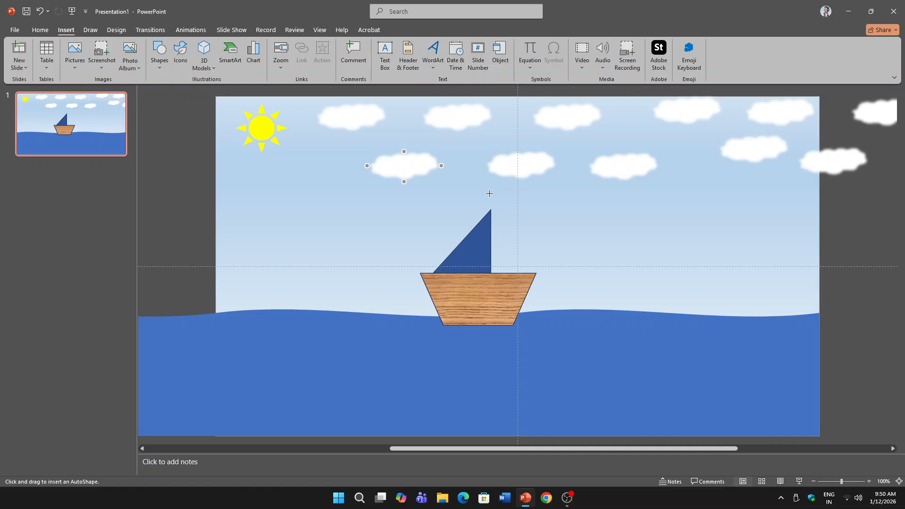
{"action": "left_click_drag", "start_coordinate": [488, 194], "coordinate": [490, 209]}
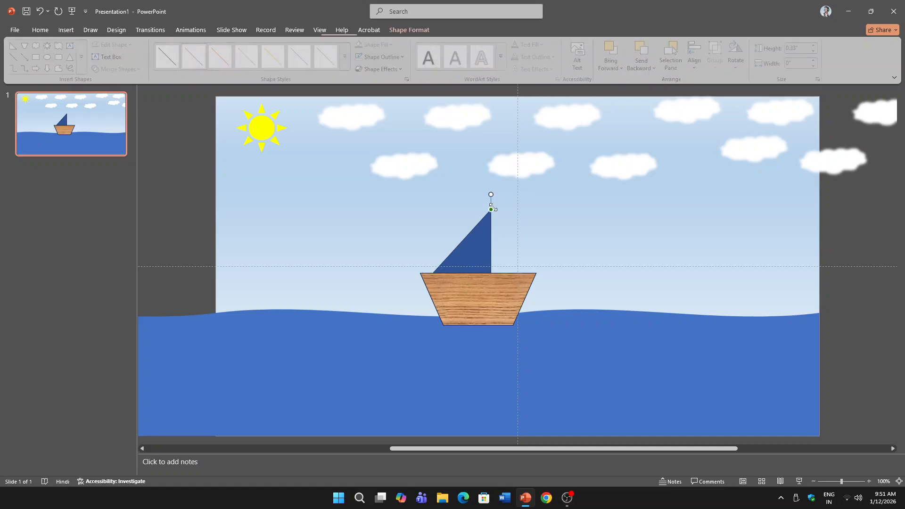
{"action": "left_click", "coordinate": [519, 204]}
Step: Draw a wave shape about 0.25 inches high and 0.36 inches wide at the top of the flagpole as a flag
{"action": "left_click", "coordinate": [70, 29]}
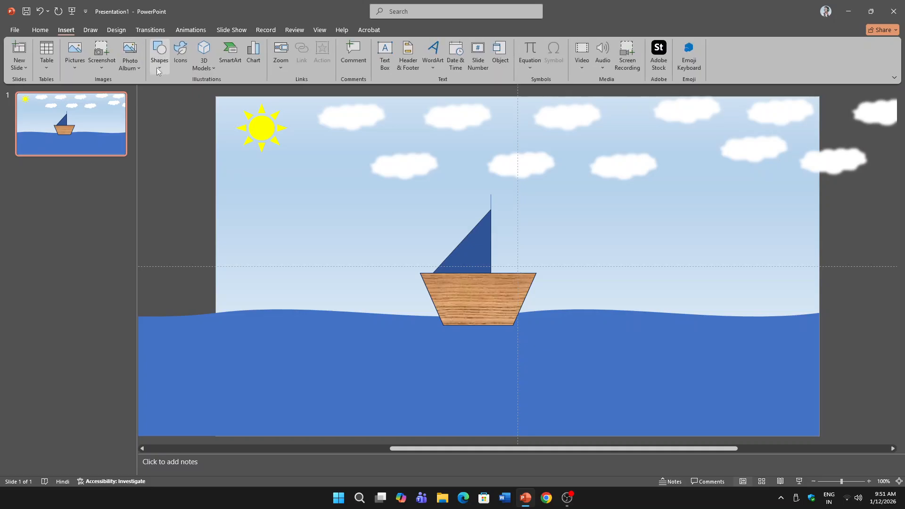
{"action": "left_click", "coordinate": [157, 65]}
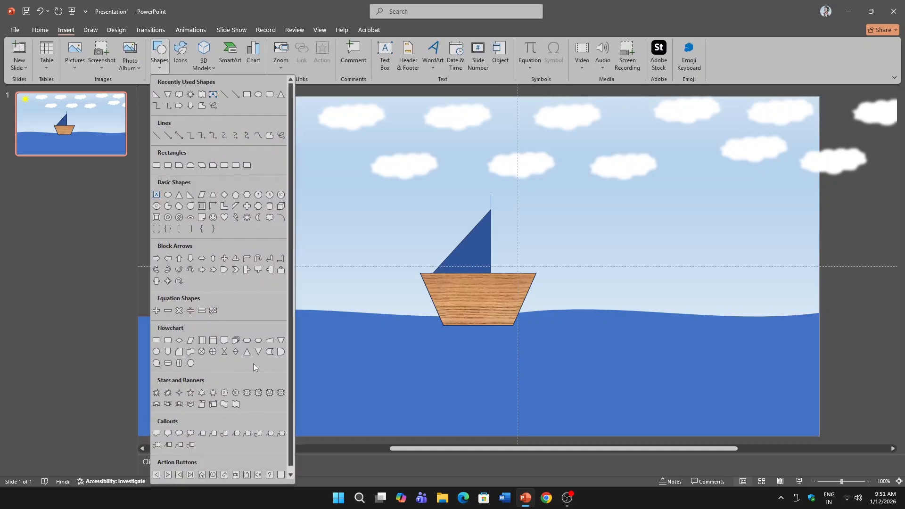
{"action": "left_click", "coordinate": [225, 405]}
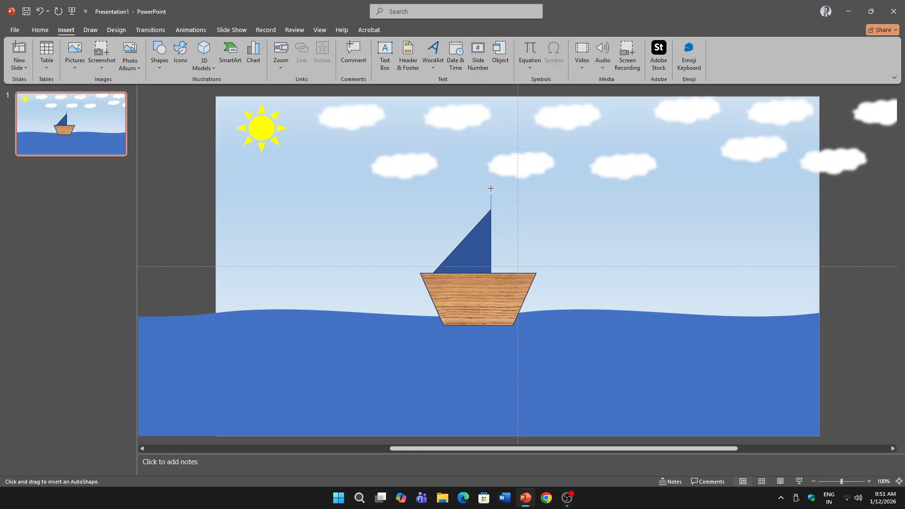
{"action": "left_click_drag", "start_coordinate": [510, 200], "coordinate": [509, 200]}
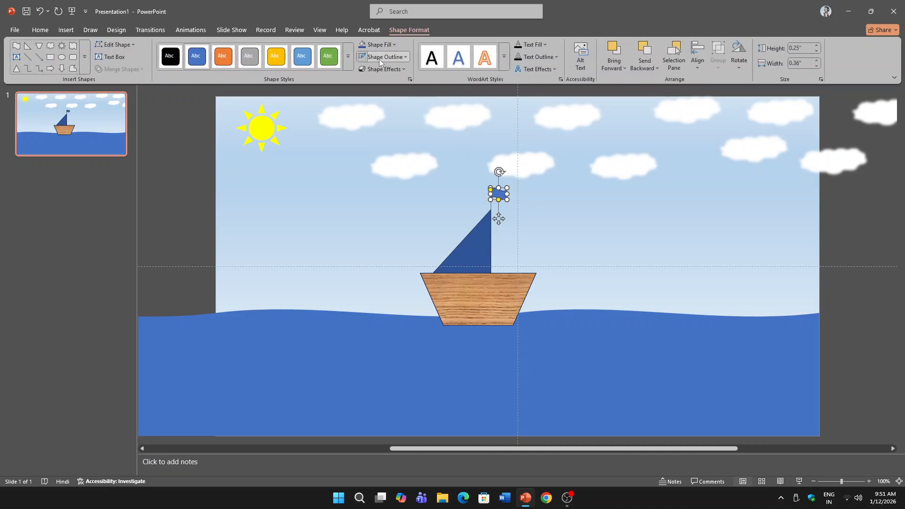
Step: Fill the flag with standard yellow and remove its outline
{"action": "left_click", "coordinate": [379, 46]}
{"action": "left_click", "coordinate": [403, 187]}
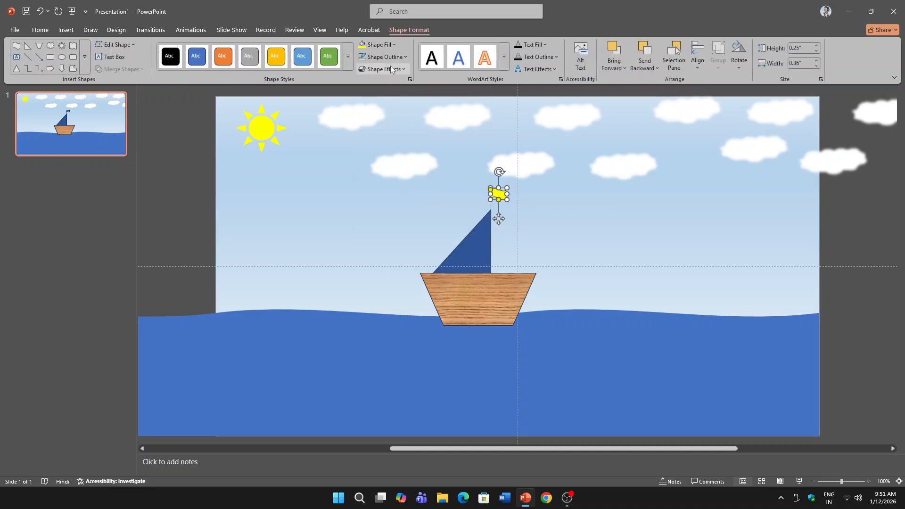
{"action": "left_click", "coordinate": [381, 56]}
{"action": "left_click", "coordinate": [398, 218]}
{"action": "left_click", "coordinate": [564, 239]}
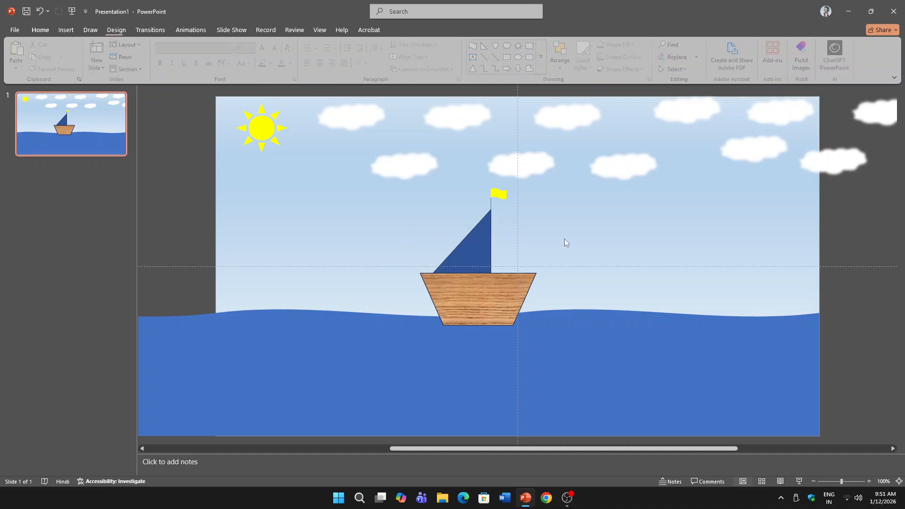
Step: Group the flag, flagpole, sail and hull into a single boat object
{"action": "left_click", "coordinate": [499, 195]}
{"action": "left_click", "coordinate": [489, 231], "text": "shift"}
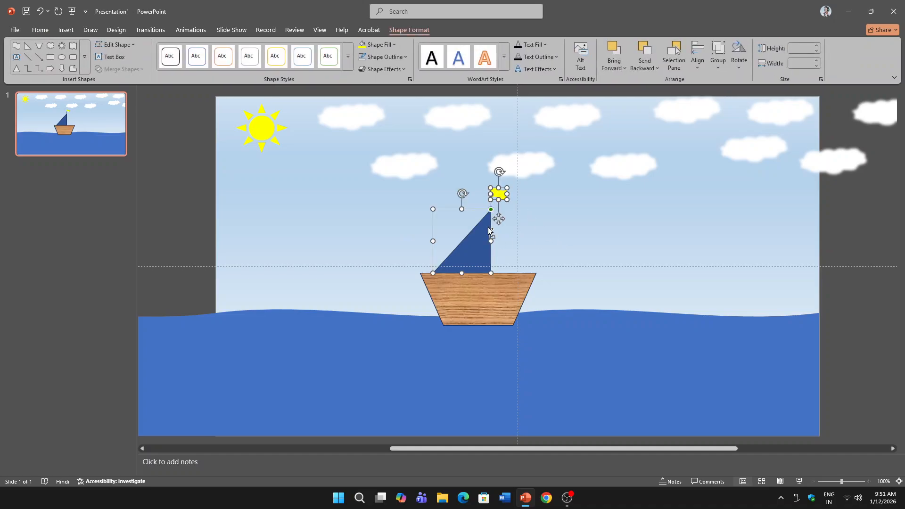
{"action": "left_click", "coordinate": [498, 284], "text": "shift"}
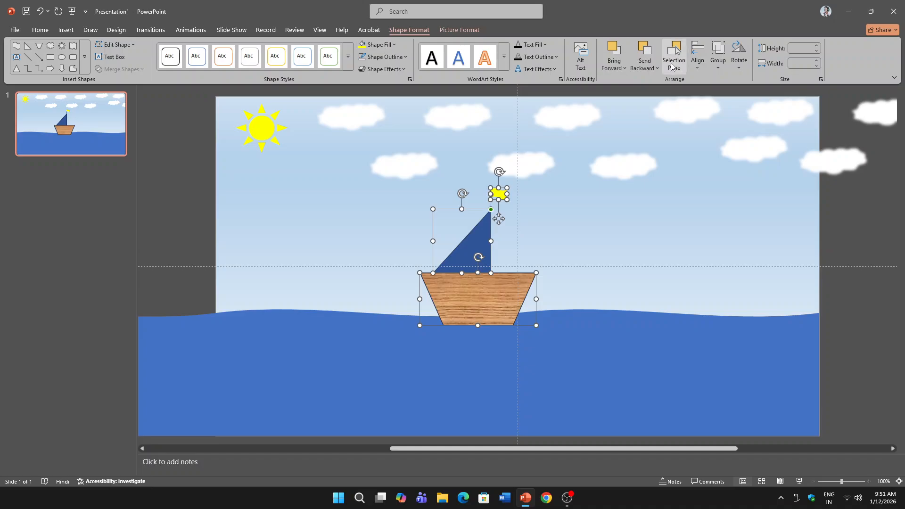
{"action": "left_click", "coordinate": [714, 65]}
{"action": "left_click", "coordinate": [732, 81]}
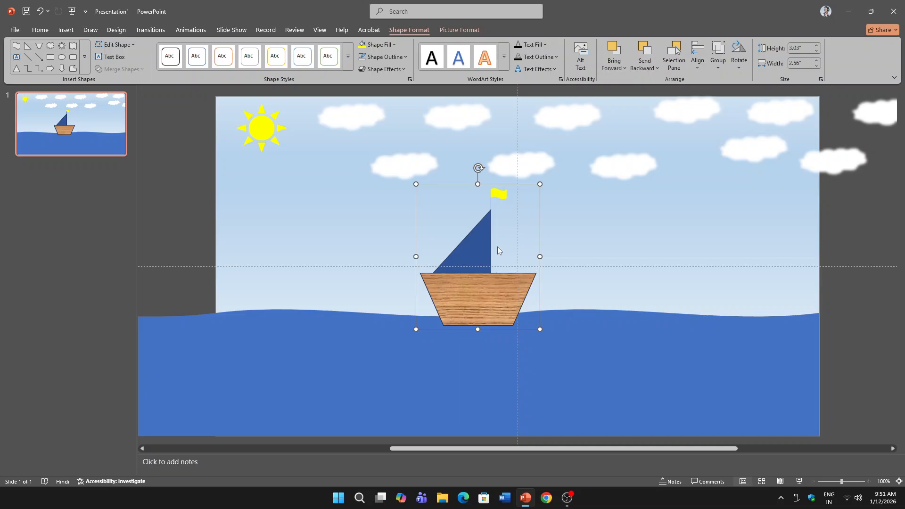
{"action": "left_click", "coordinate": [703, 67]}
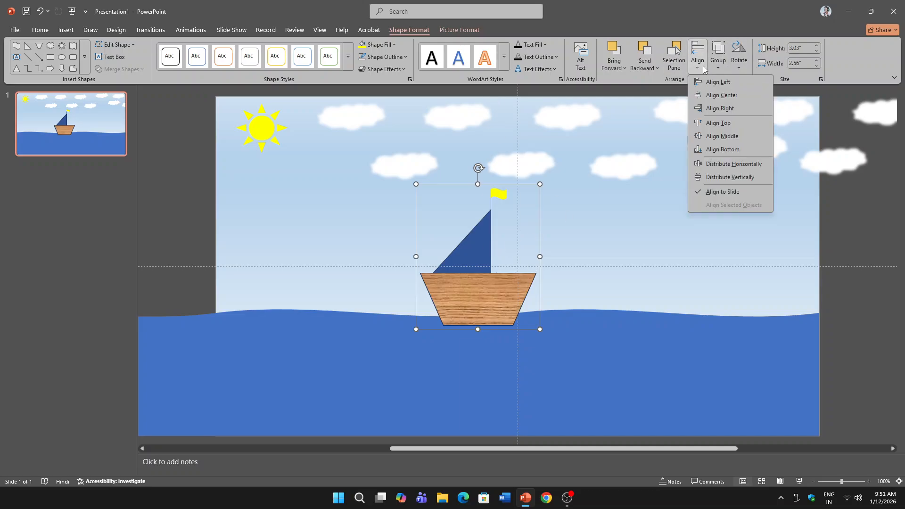
{"action": "left_click", "coordinate": [676, 70]}
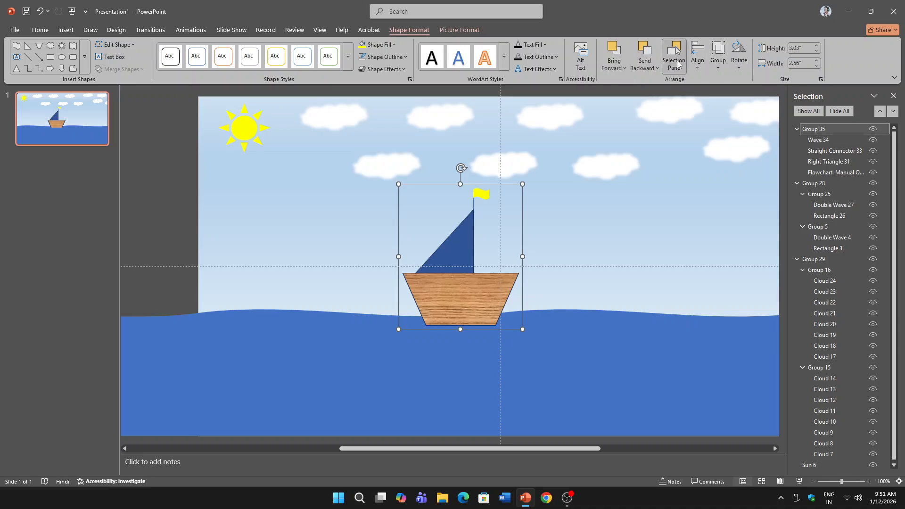
{"action": "left_click", "coordinate": [676, 64]}
Step: Send the boat group to the back, behind the water, and raise it slightly
{"action": "left_click", "coordinate": [650, 68]}
{"action": "left_click", "coordinate": [671, 95]}
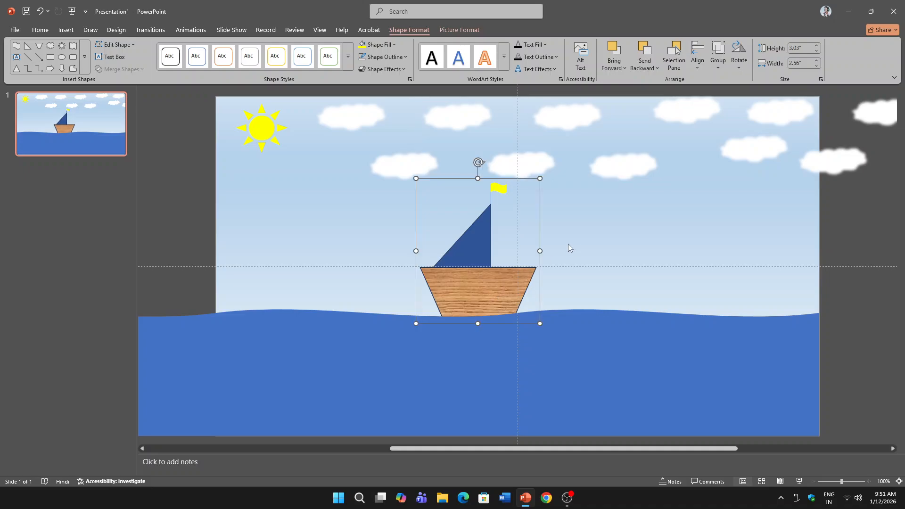
Step: Apply a Lines motion path animation to the water group
{"action": "scroll", "coordinate": [569, 243], "scroll_direction": "down", "scroll_amount": 5}
{"action": "left_click", "coordinate": [589, 387]}
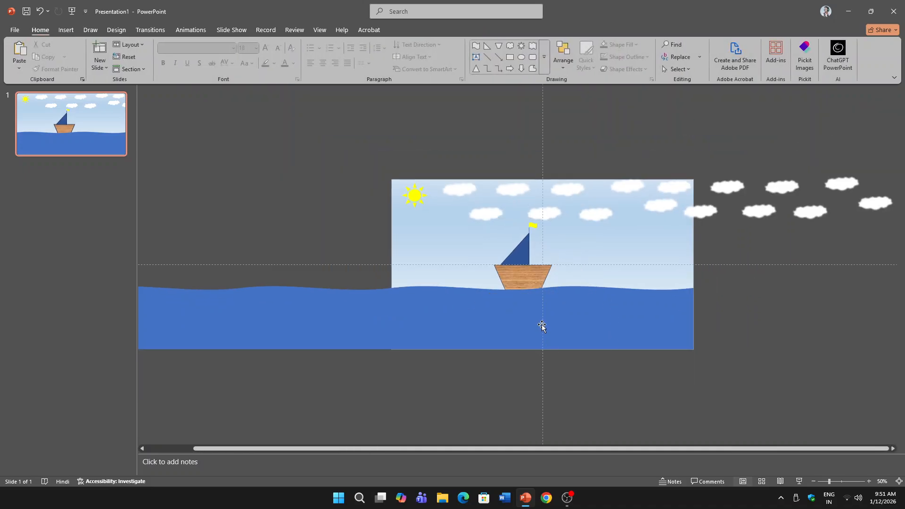
{"action": "left_click", "coordinate": [538, 326]}
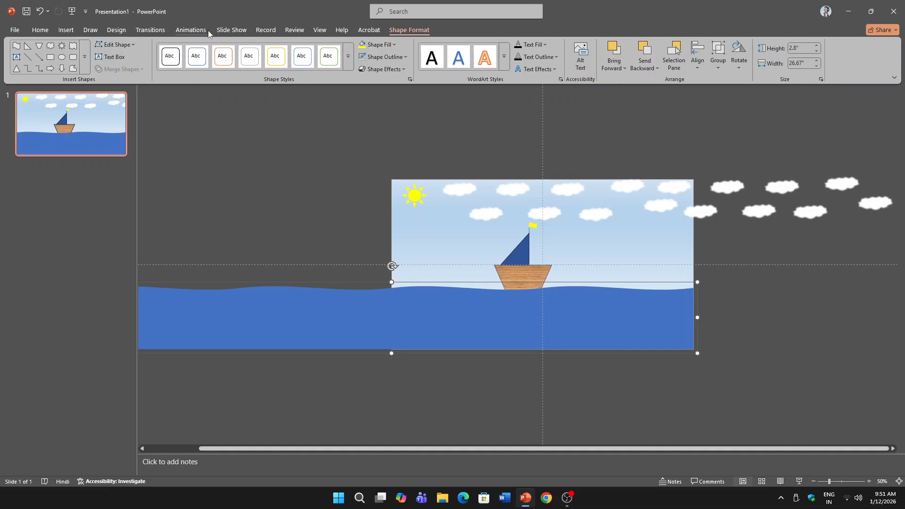
{"action": "left_click", "coordinate": [191, 30]}
{"action": "left_click", "coordinate": [587, 66]}
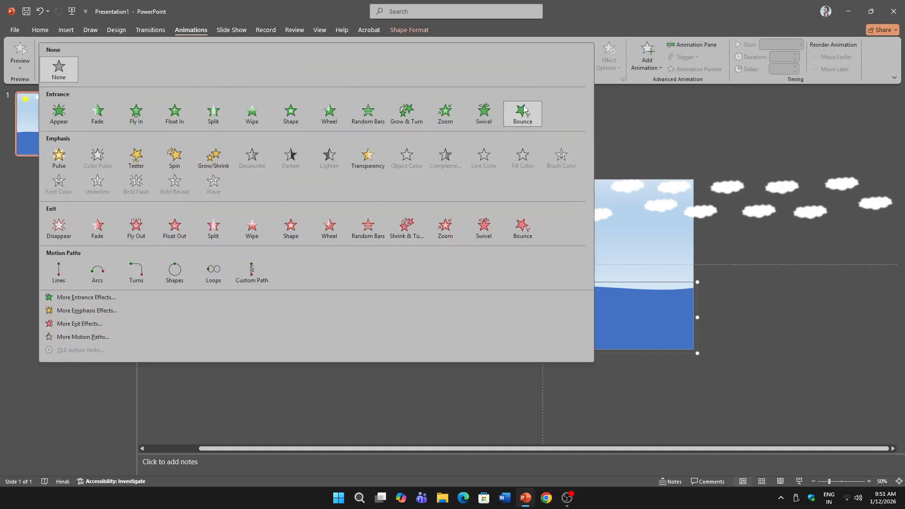
{"action": "left_click", "coordinate": [74, 275]}
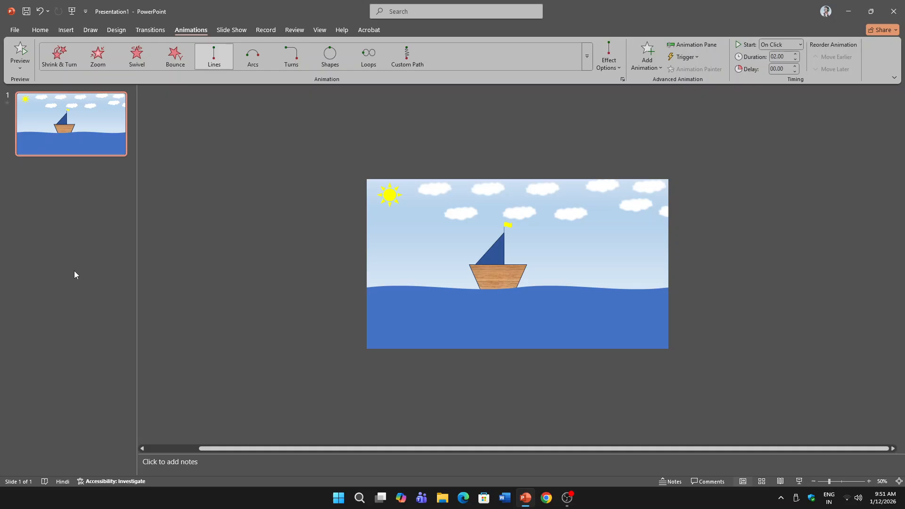
Step: Set the direction of the water's motion path to Right
{"action": "left_click", "coordinate": [619, 65]}
{"action": "left_click", "coordinate": [631, 122]}
{"action": "left_click", "coordinate": [605, 66]}
{"action": "left_click", "coordinate": [626, 145]}
Step: Extend the end point of the water's motion path rightward to near the slide's right edge
{"action": "left_click", "coordinate": [456, 319]}
{"action": "left_click", "coordinate": [464, 318]}
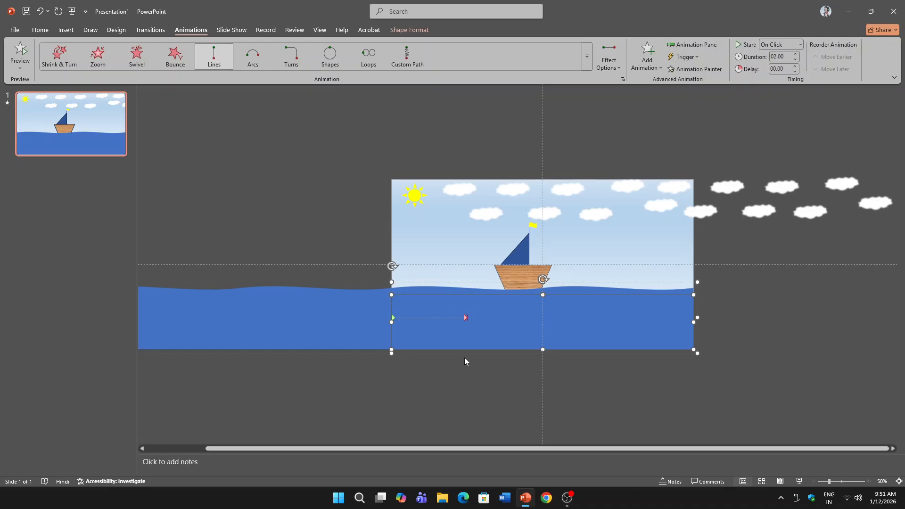
{"action": "left_click", "coordinate": [465, 362]}
{"action": "left_click", "coordinate": [465, 319]}
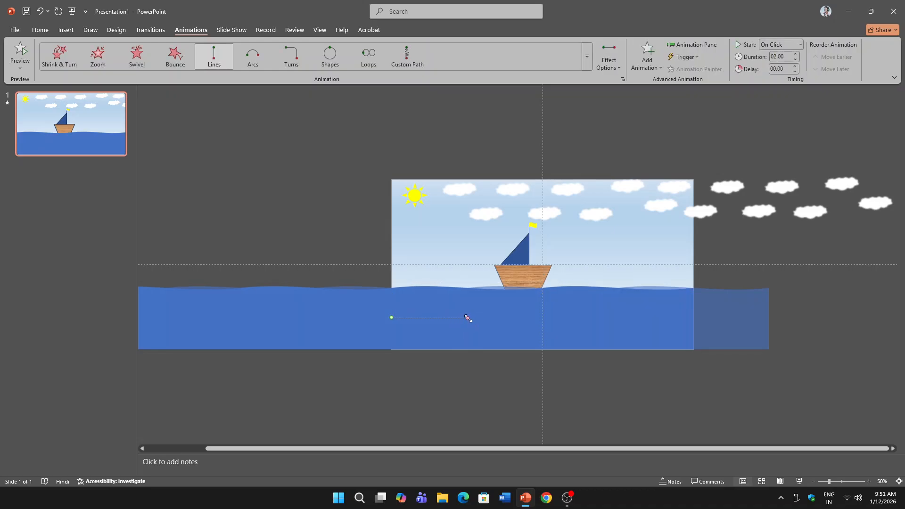
{"action": "left_click_drag", "start_coordinate": [468, 318], "coordinate": [649, 318]}
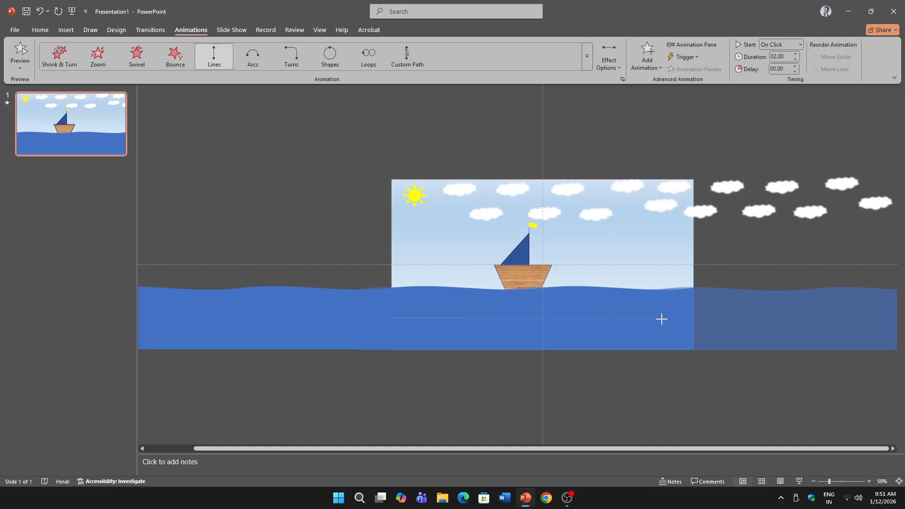
{"action": "left_click_drag", "start_coordinate": [662, 319], "coordinate": [661, 319]}
Step: Apply a Lines motion path animation to the cloud group and set its direction to Left
{"action": "left_click", "coordinate": [553, 216]}
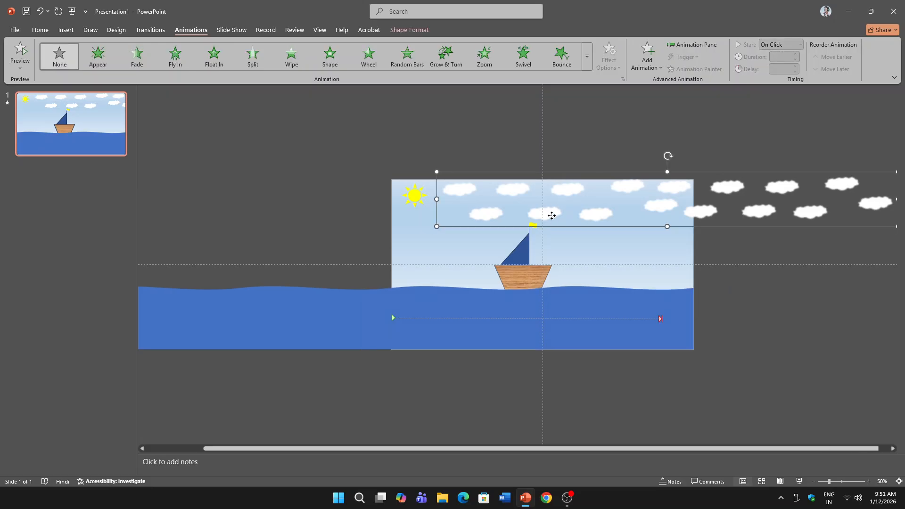
{"action": "left_click", "coordinate": [587, 61]}
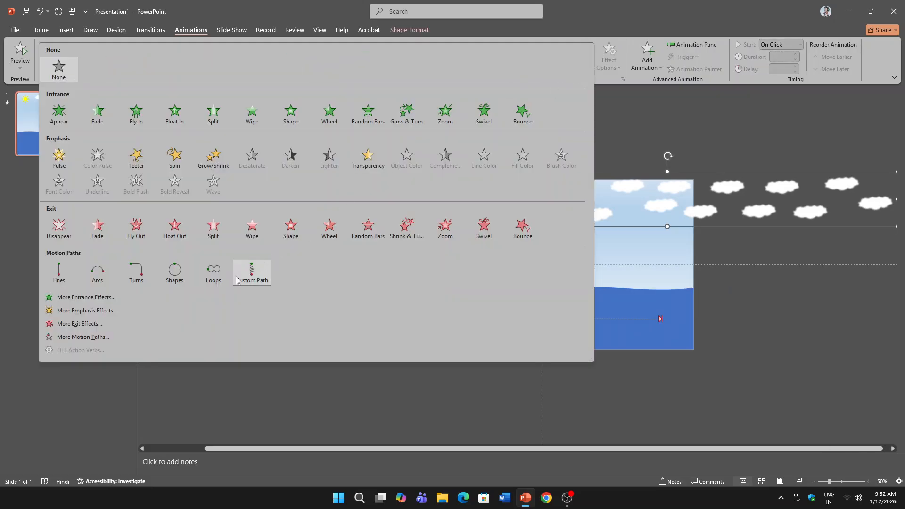
{"action": "left_click", "coordinate": [59, 272]}
{"action": "left_click", "coordinate": [609, 60]}
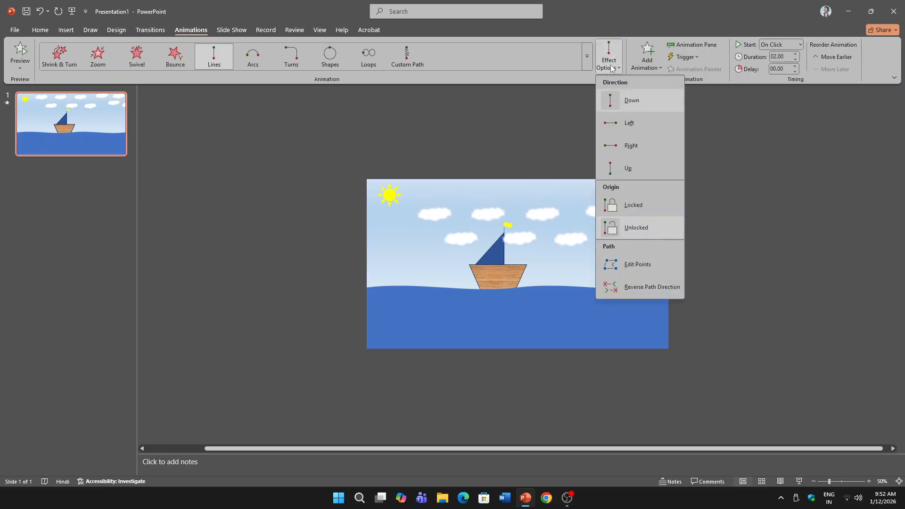
{"action": "left_click", "coordinate": [618, 123]}
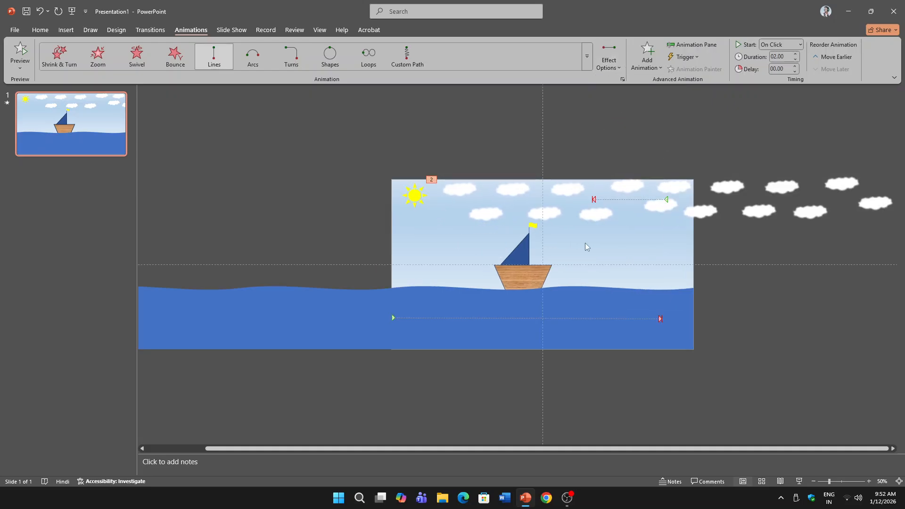
Step: Extend the end point of the clouds' motion path leftward to the sun
{"action": "left_click", "coordinate": [605, 204]}
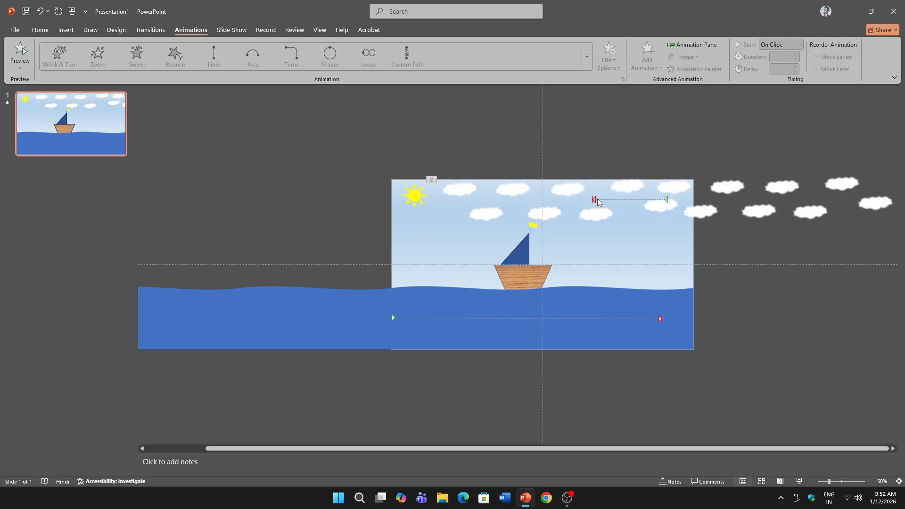
{"action": "left_click", "coordinate": [596, 201]}
{"action": "left_click_drag", "start_coordinate": [592, 200], "coordinate": [419, 204]}
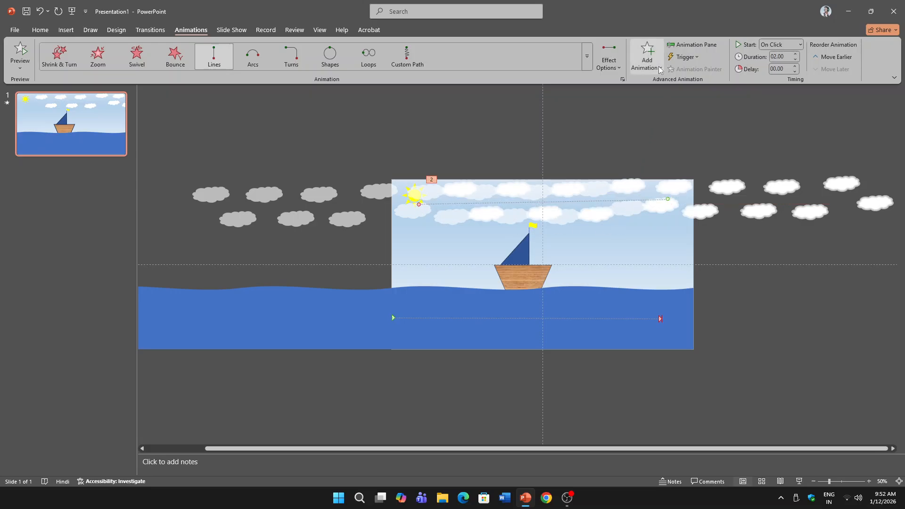
Step: Set the water animation's timing to start With Previous, last 2 seconds (Medium) and repeat Until End of Slide
{"action": "left_click", "coordinate": [701, 44]}
{"action": "left_click", "coordinate": [872, 127]}
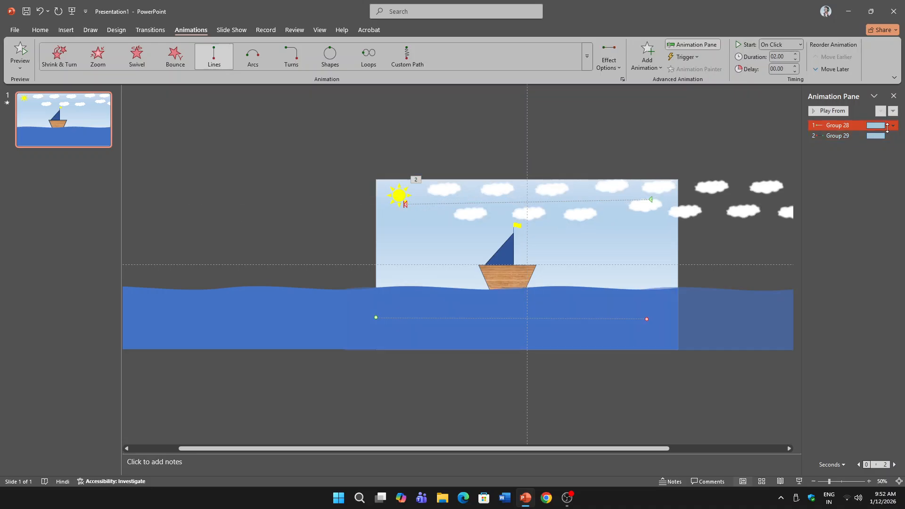
{"action": "left_click", "coordinate": [893, 126]}
{"action": "left_click", "coordinate": [847, 187]}
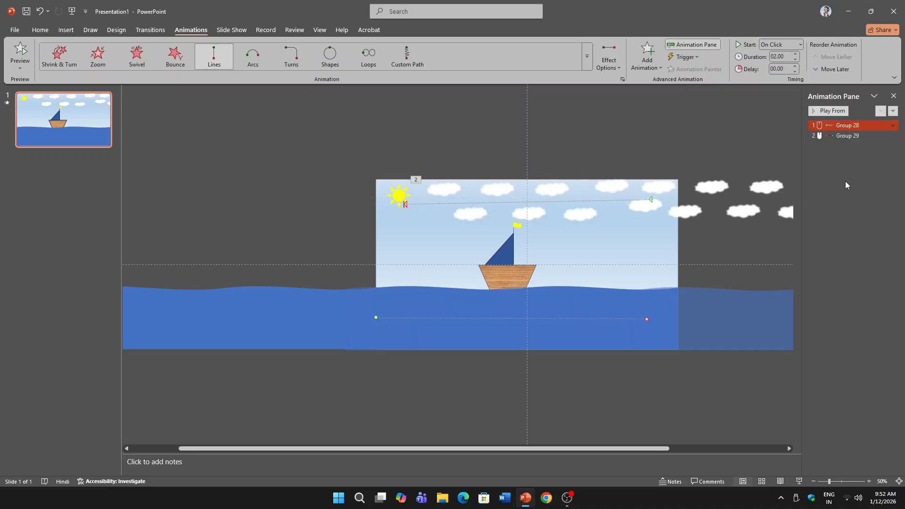
{"action": "left_click", "coordinate": [892, 125]}
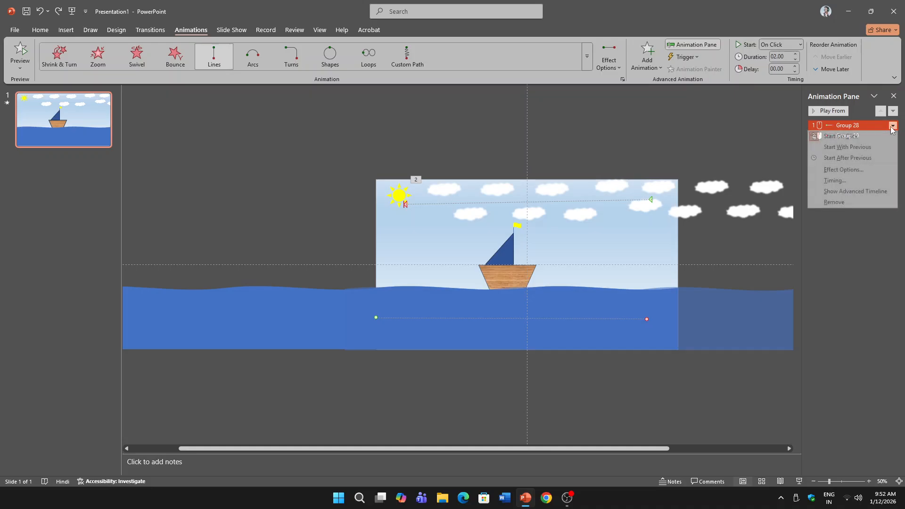
{"action": "left_click", "coordinate": [847, 180]}
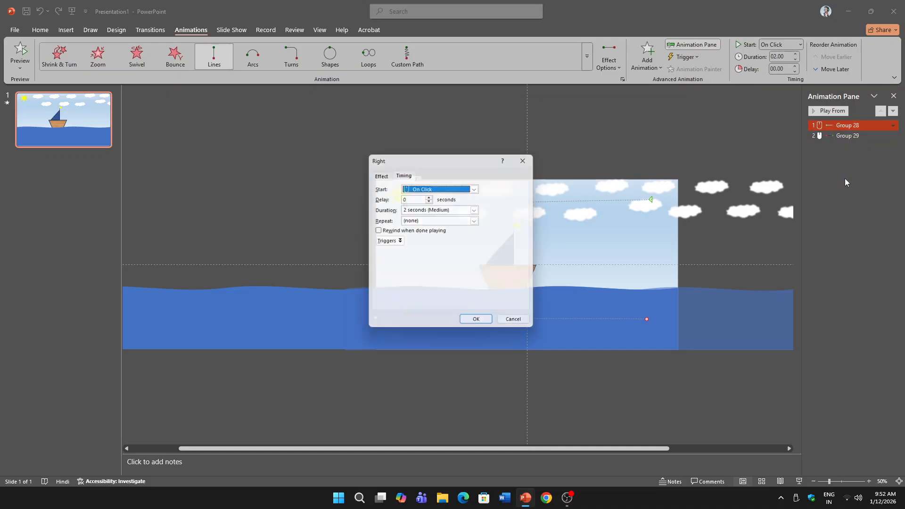
{"action": "left_click", "coordinate": [458, 188]}
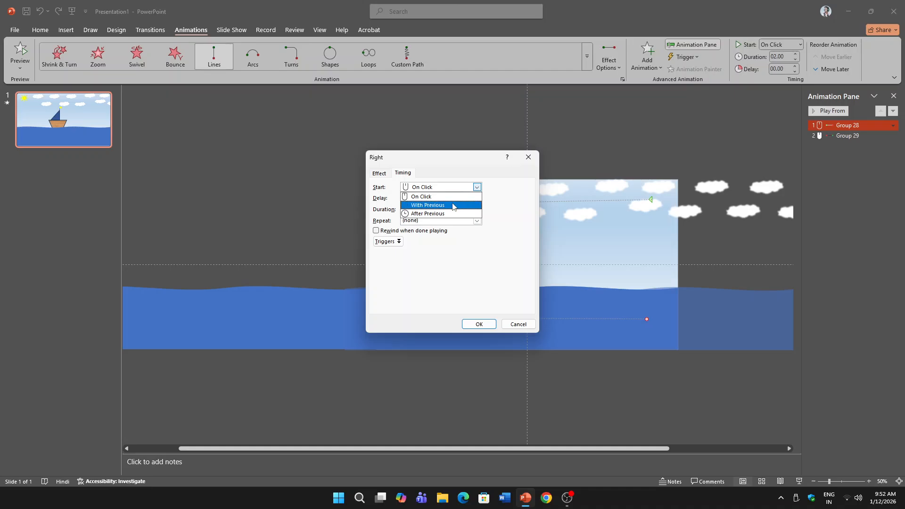
{"action": "left_click", "coordinate": [453, 205]}
{"action": "left_click", "coordinate": [478, 209]}
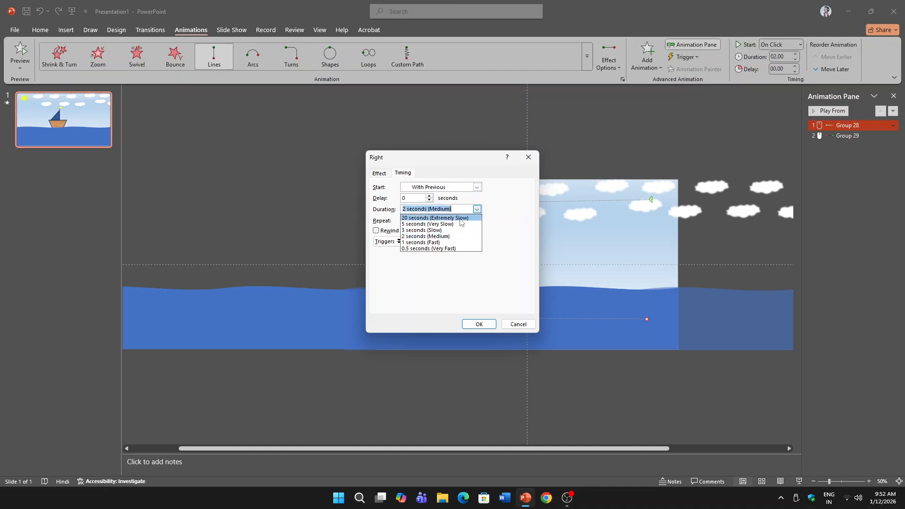
{"action": "left_click", "coordinate": [448, 237]}
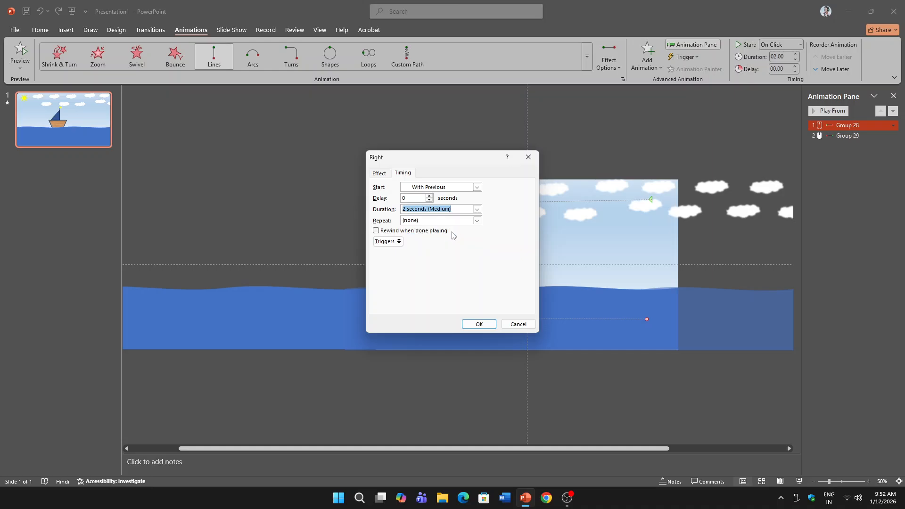
{"action": "left_click", "coordinate": [477, 221]}
{"action": "left_click", "coordinate": [442, 272]}
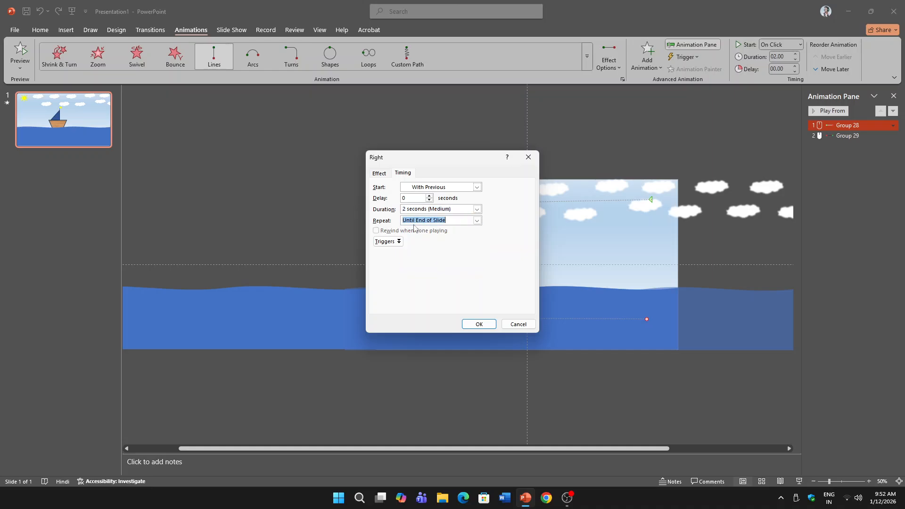
Step: Set the water animation's smooth start and smooth end to 0 sec and apply the settings
{"action": "left_click", "coordinate": [380, 174]}
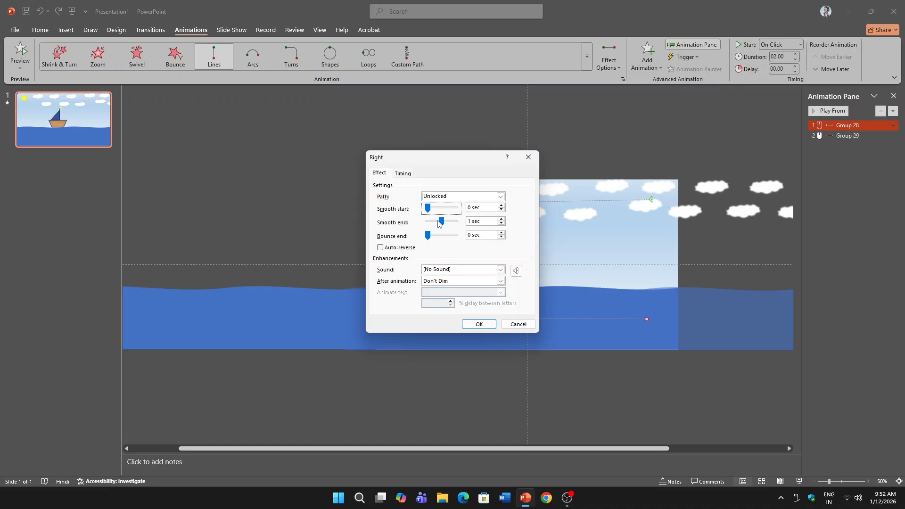
{"action": "left_click_drag", "start_coordinate": [439, 223], "coordinate": [428, 223]}
{"action": "left_click", "coordinate": [488, 325]}
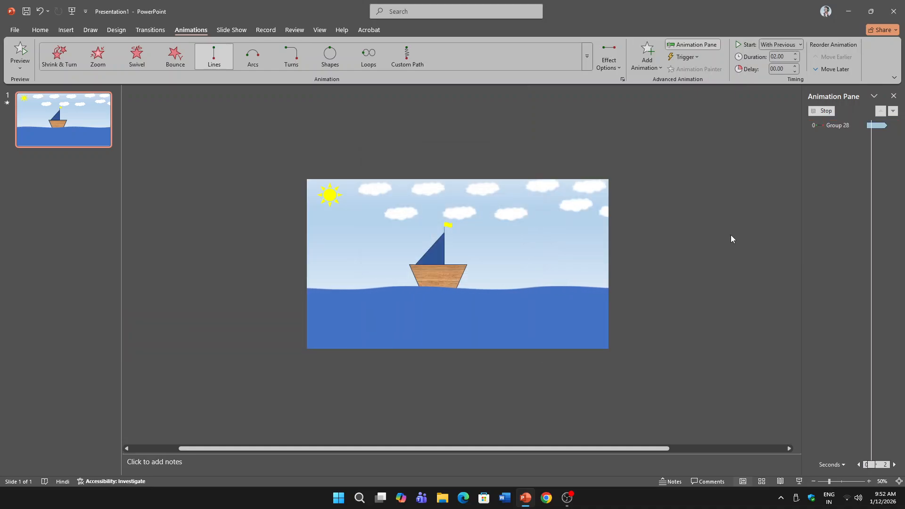
{"action": "left_click", "coordinate": [860, 126]}
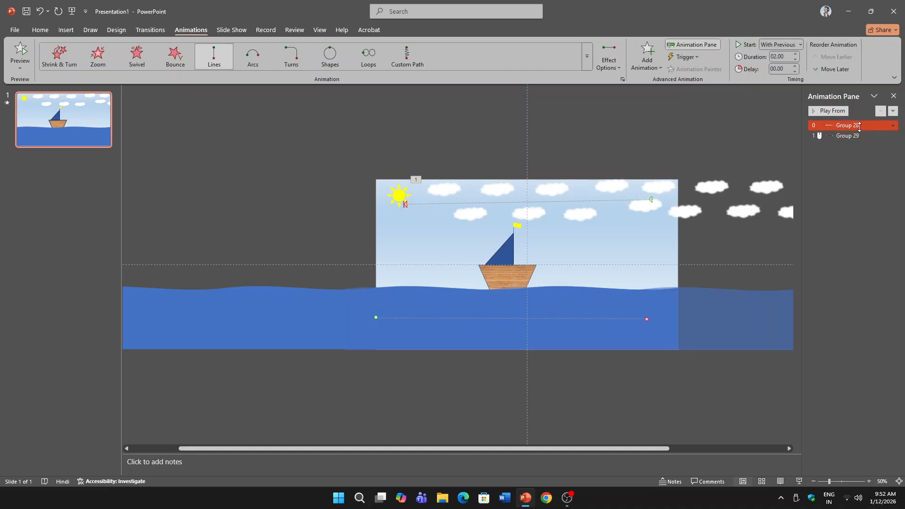
{"action": "left_click", "coordinate": [893, 126]}
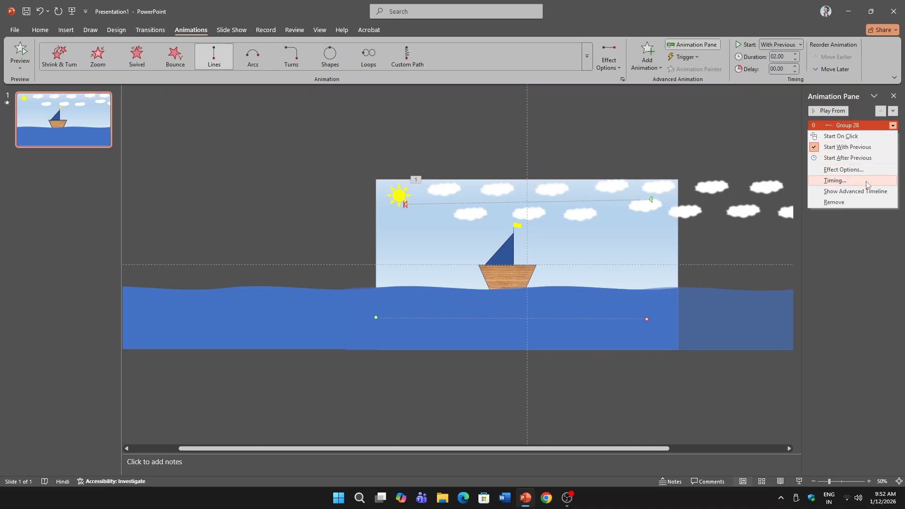
{"action": "left_click", "coordinate": [858, 241]}
Step: Set the cloud animation to start With Previous and repeat Until End of Slide
{"action": "left_click", "coordinate": [850, 135]}
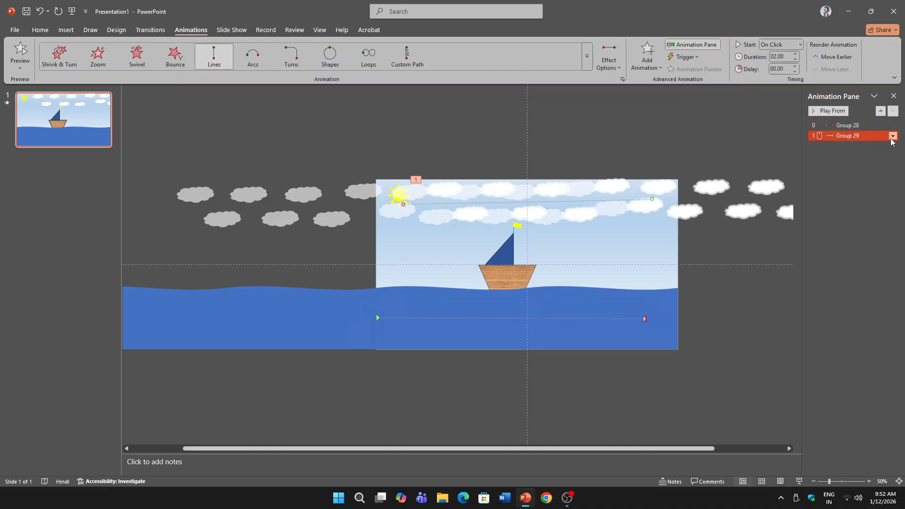
{"action": "left_click", "coordinate": [893, 136]}
{"action": "left_click", "coordinate": [835, 190]}
{"action": "left_click", "coordinate": [478, 187]}
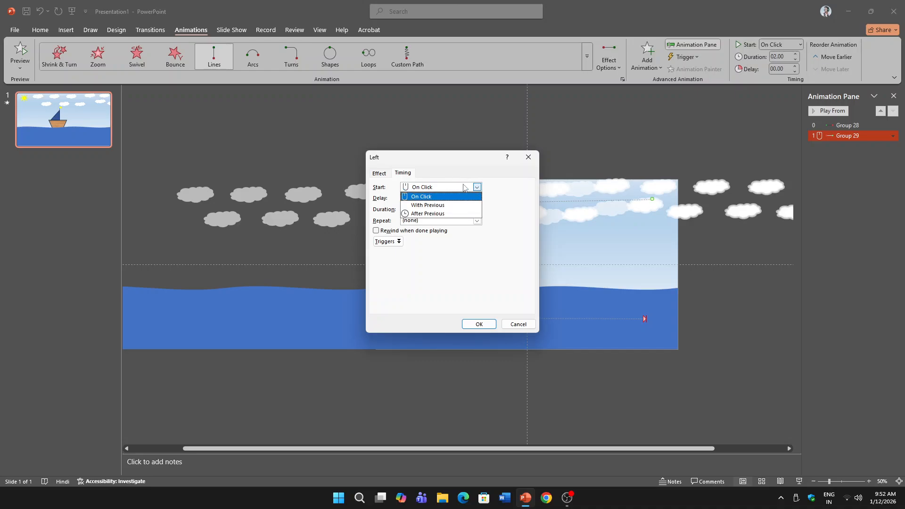
{"action": "left_click", "coordinate": [448, 204]}
{"action": "left_click", "coordinate": [478, 220]}
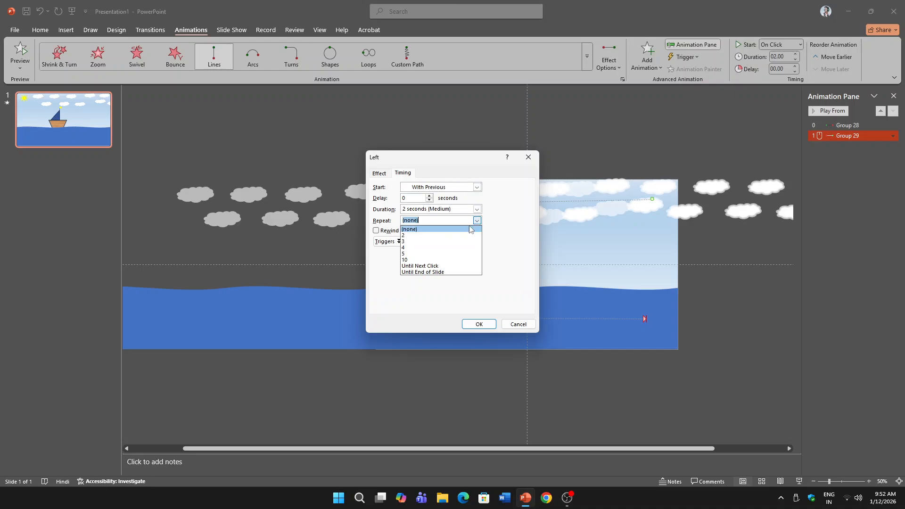
{"action": "left_click", "coordinate": [435, 274]}
Step: Set the cloud animation's smooth start and smooth end to 0 sec and apply the settings
{"action": "left_click", "coordinate": [378, 173]}
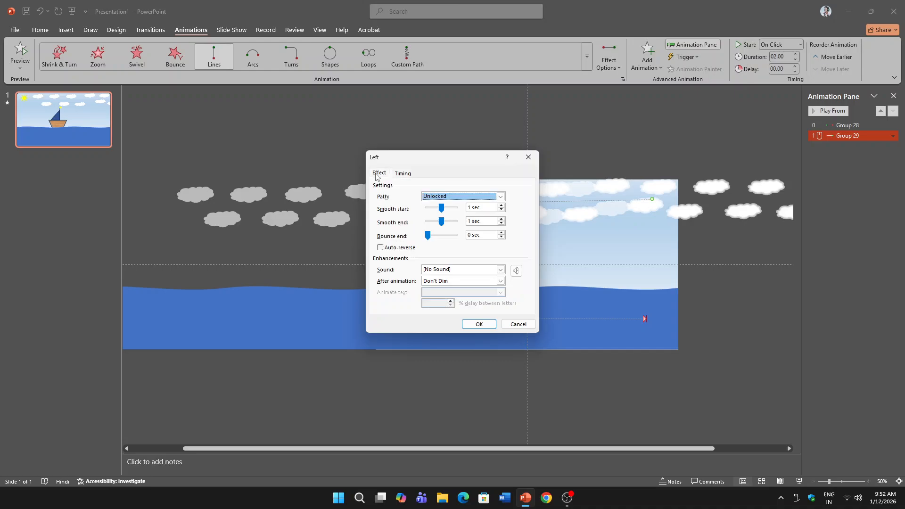
{"action": "left_click_drag", "start_coordinate": [441, 221], "coordinate": [396, 191]}
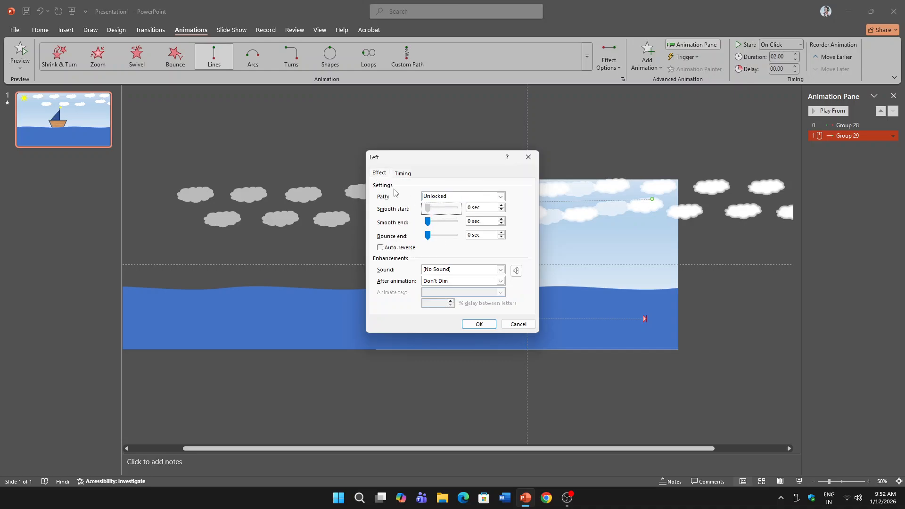
{"action": "left_click", "coordinate": [403, 173]}
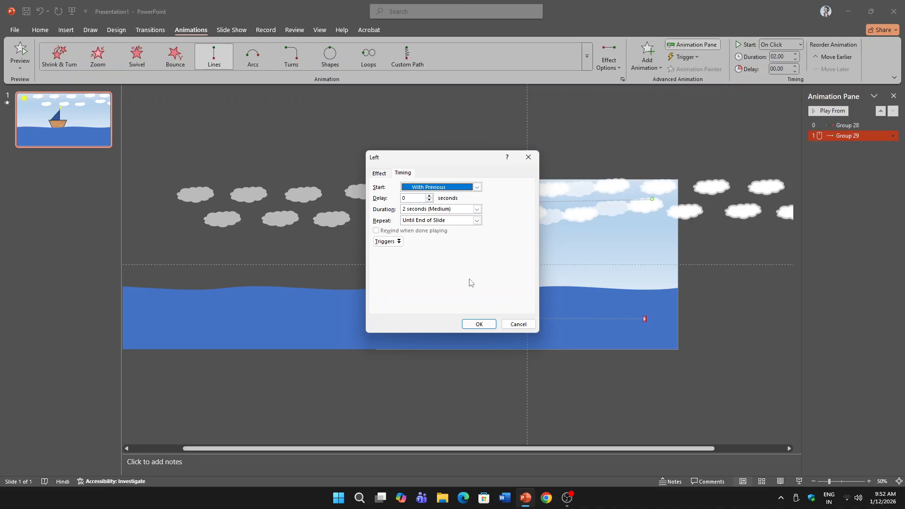
{"action": "left_click", "coordinate": [479, 324]}
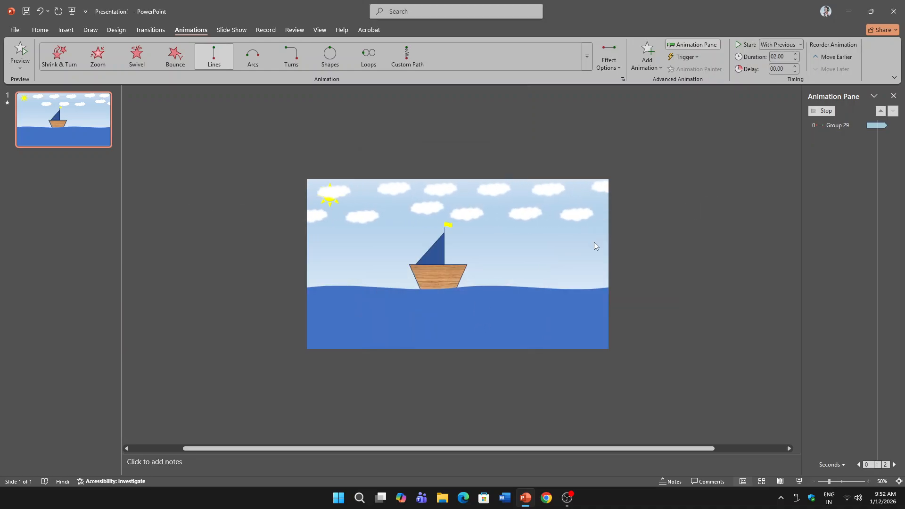
Step: Slow the cloud animation down to a duration of 5 seconds (Very Slow)
{"action": "left_click", "coordinate": [893, 136]}
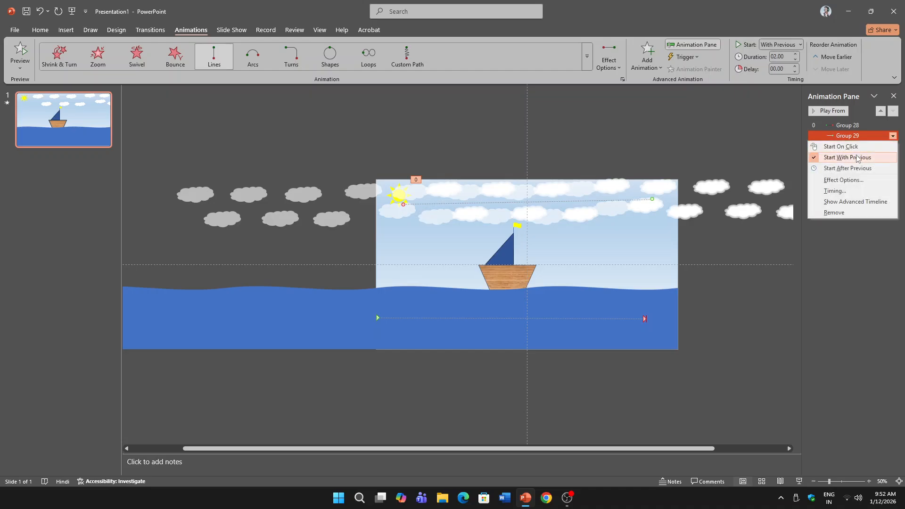
{"action": "left_click", "coordinate": [837, 191]}
{"action": "left_click", "coordinate": [385, 175]}
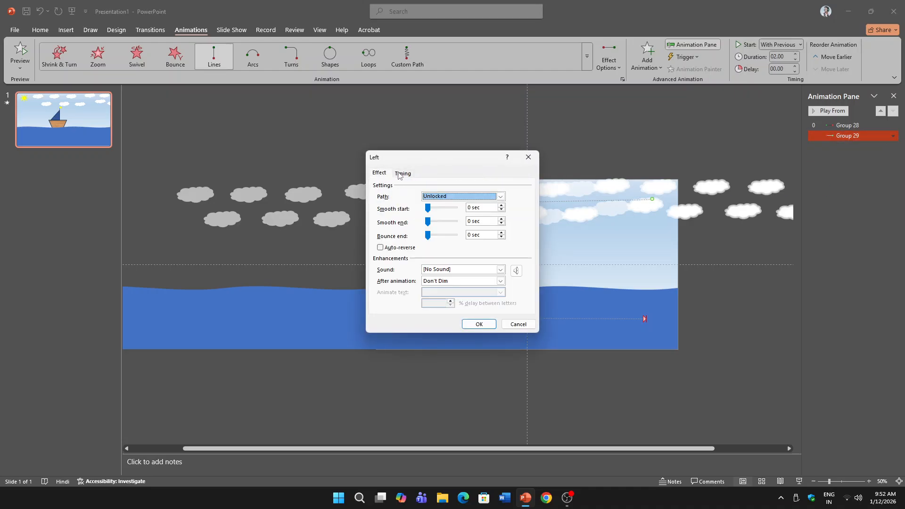
{"action": "left_click", "coordinate": [398, 175]}
{"action": "left_click", "coordinate": [477, 209]}
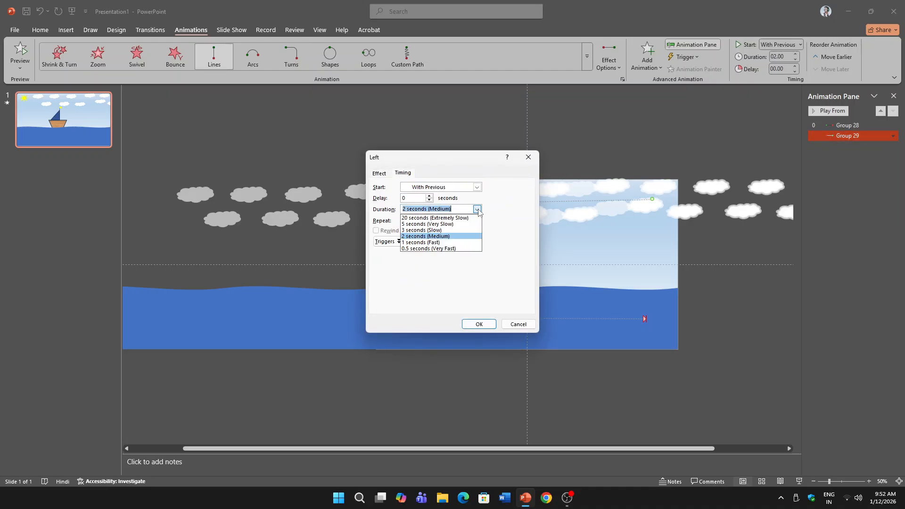
{"action": "left_click", "coordinate": [447, 224]}
{"action": "left_click", "coordinate": [479, 324]}
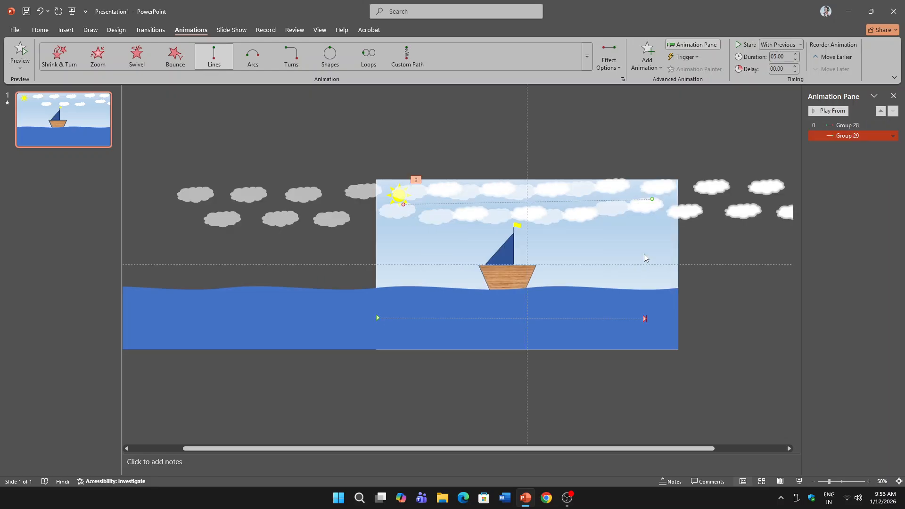
Step: Apply the Spin emphasis animation to the boat group
{"action": "left_click", "coordinate": [509, 277]}
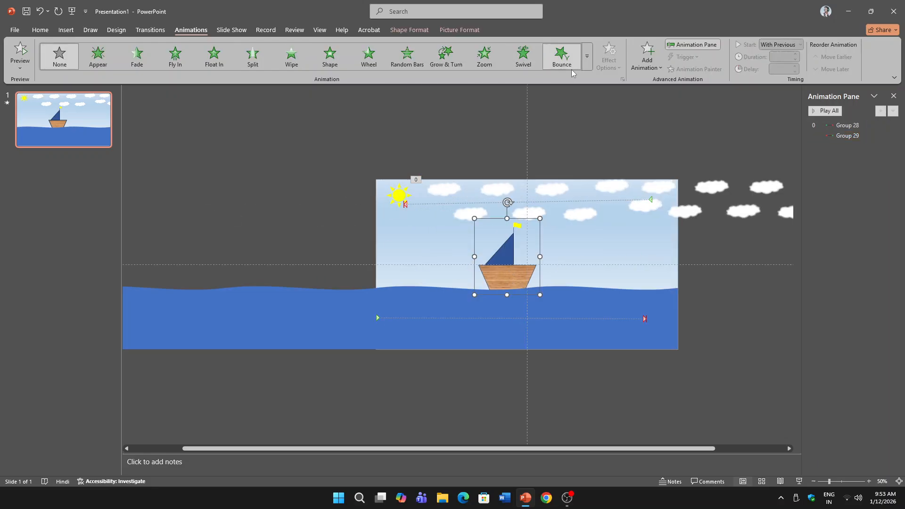
{"action": "left_click", "coordinate": [588, 62]}
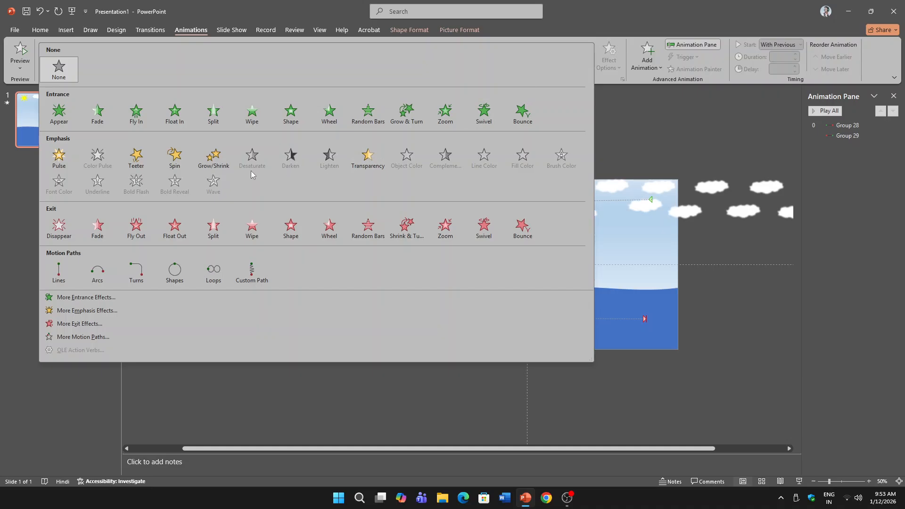
{"action": "left_click", "coordinate": [173, 157]}
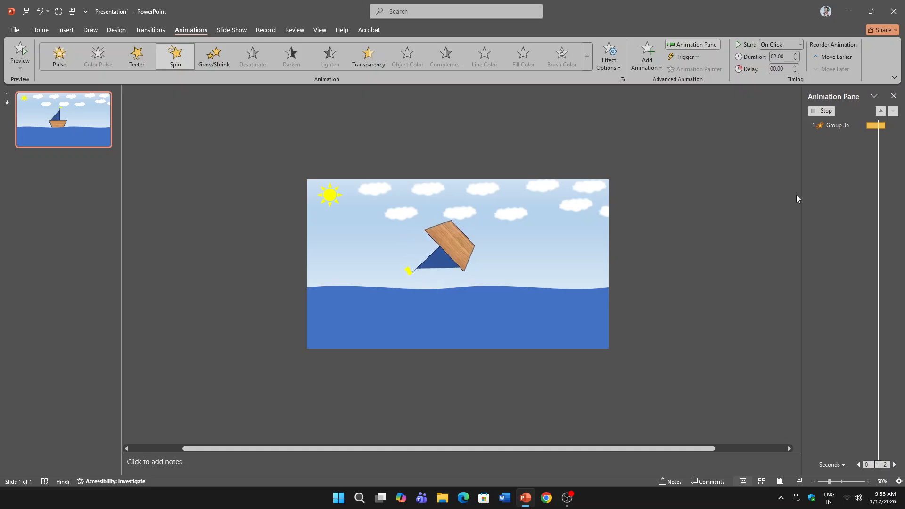
Step: Set the boat's Spin animation to start With Previous and repeat Until End of Slide
{"action": "left_click", "coordinate": [893, 146]}
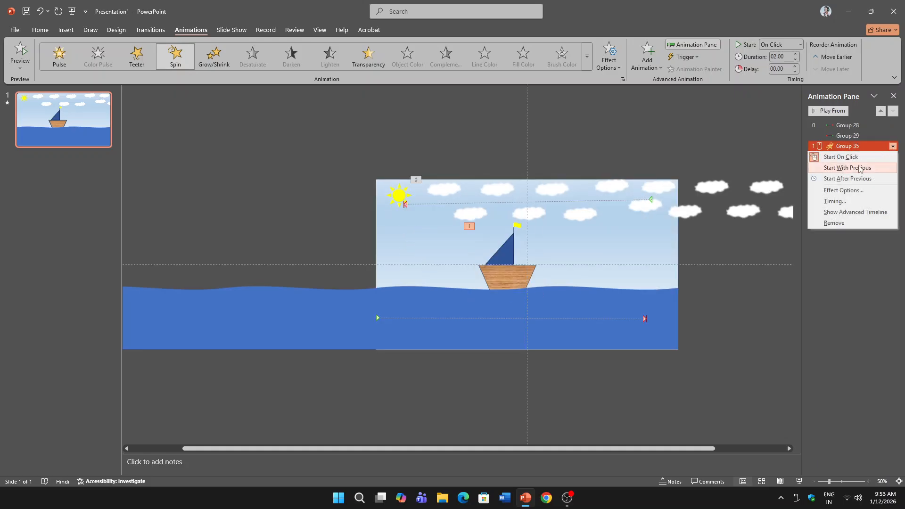
{"action": "left_click", "coordinate": [836, 202]}
{"action": "left_click", "coordinate": [462, 190]}
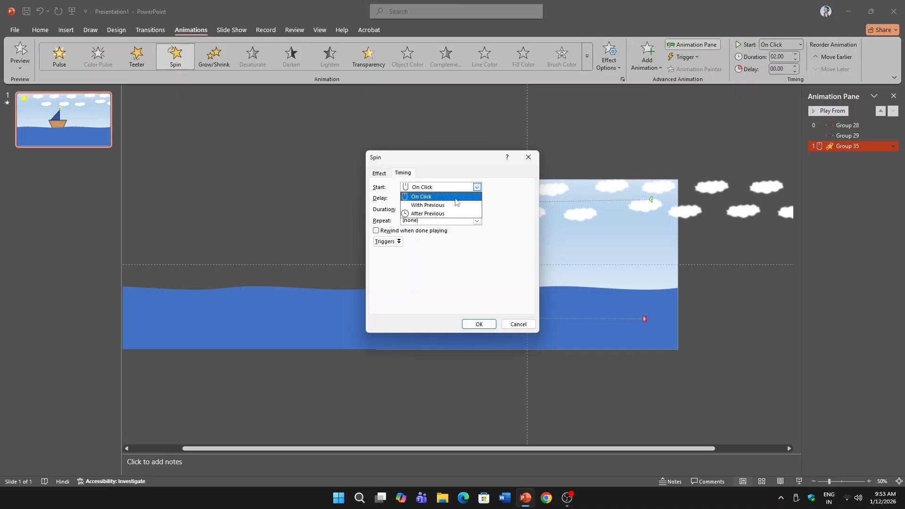
{"action": "left_click", "coordinate": [453, 204]}
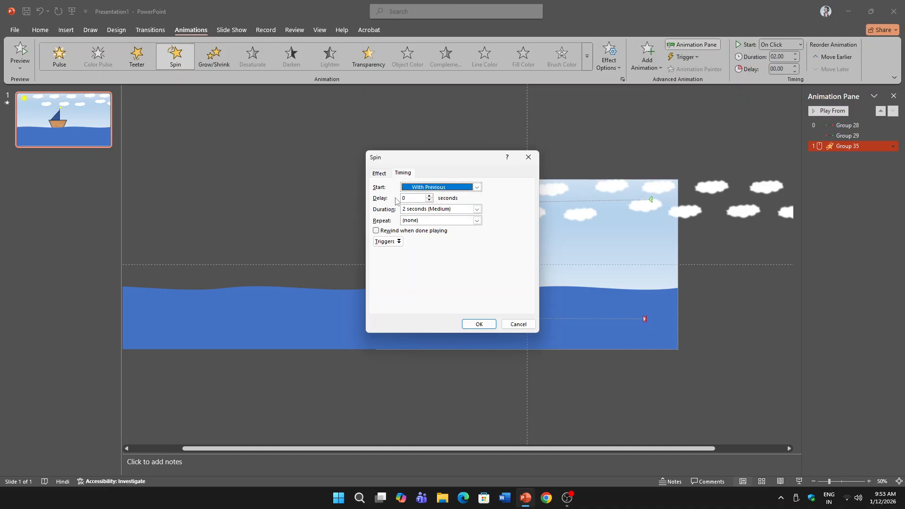
{"action": "left_click", "coordinate": [477, 220]}
{"action": "left_click", "coordinate": [425, 275]}
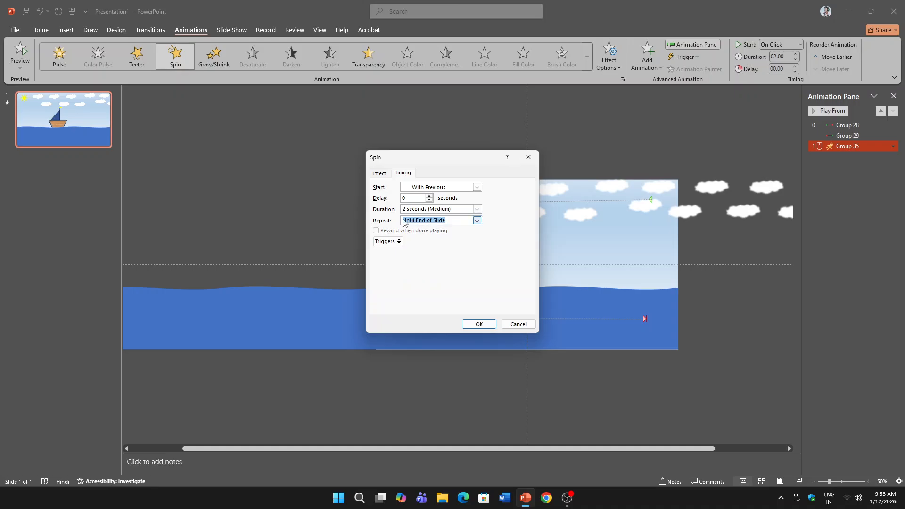
Step: Set the boat's spin amount to a custom 10° clockwise
{"action": "left_click", "coordinate": [380, 174]}
{"action": "left_click", "coordinate": [457, 198]}
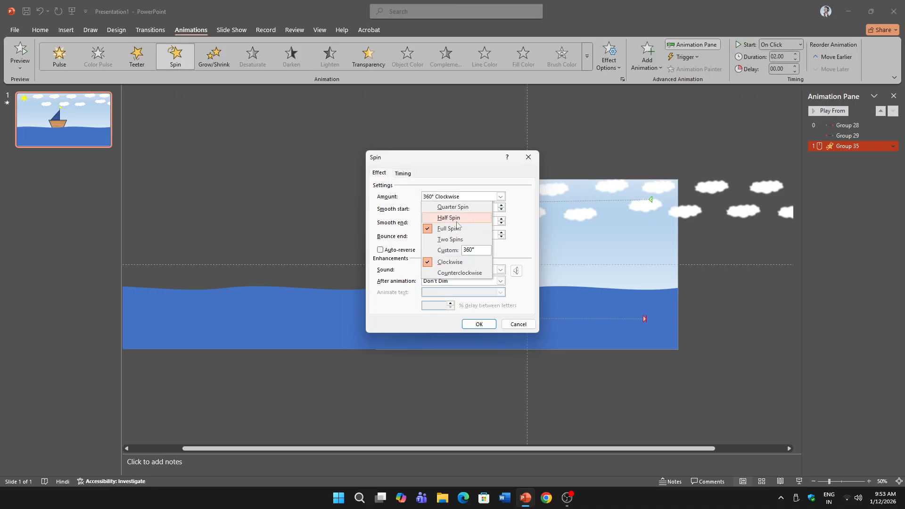
{"action": "left_click", "coordinate": [445, 245]}
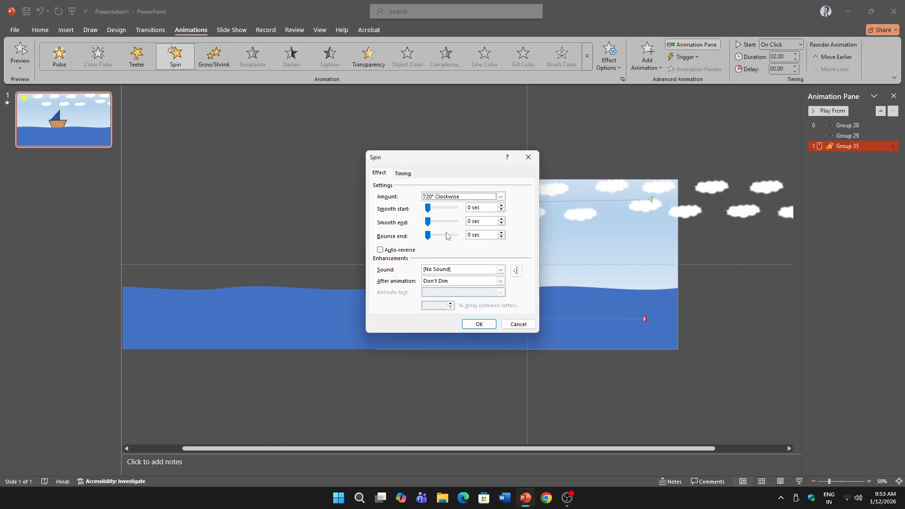
{"action": "left_click", "coordinate": [471, 201]}
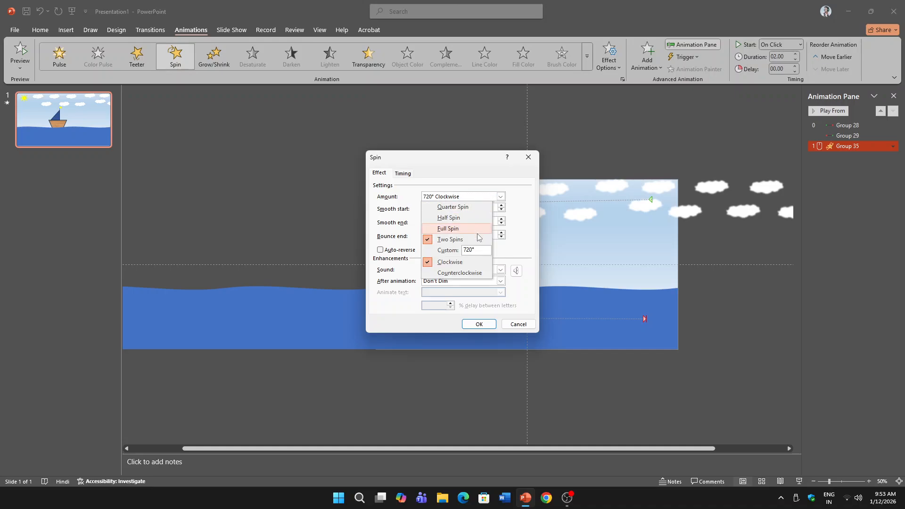
{"action": "left_click", "coordinate": [463, 250]}
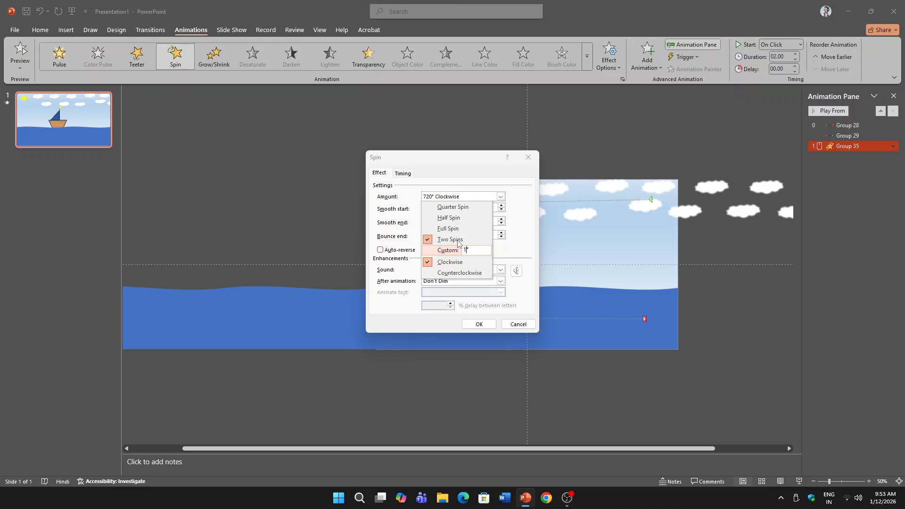
{"action": "key", "text": "Return"}
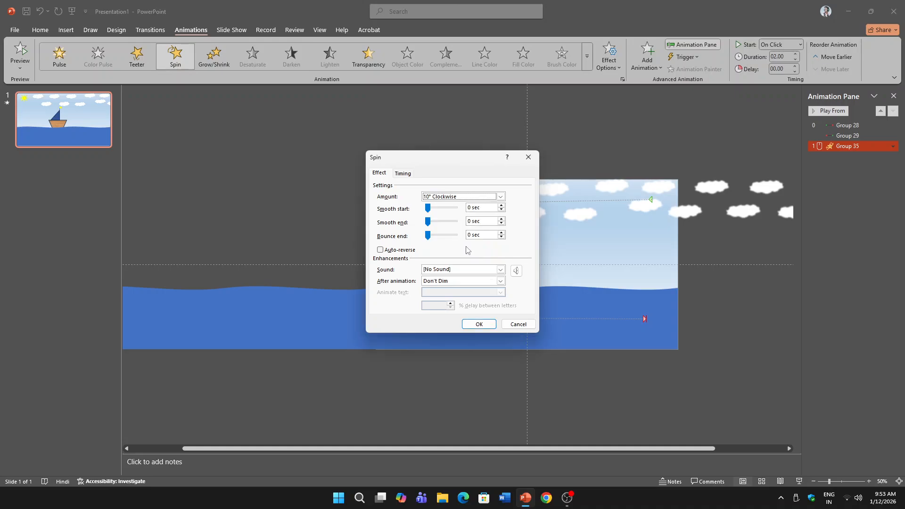
Step: Choose a duration of 2 seconds (Medium) for the boat's spin and apply the settings
{"action": "left_click", "coordinate": [403, 174]}
{"action": "left_click", "coordinate": [477, 209]}
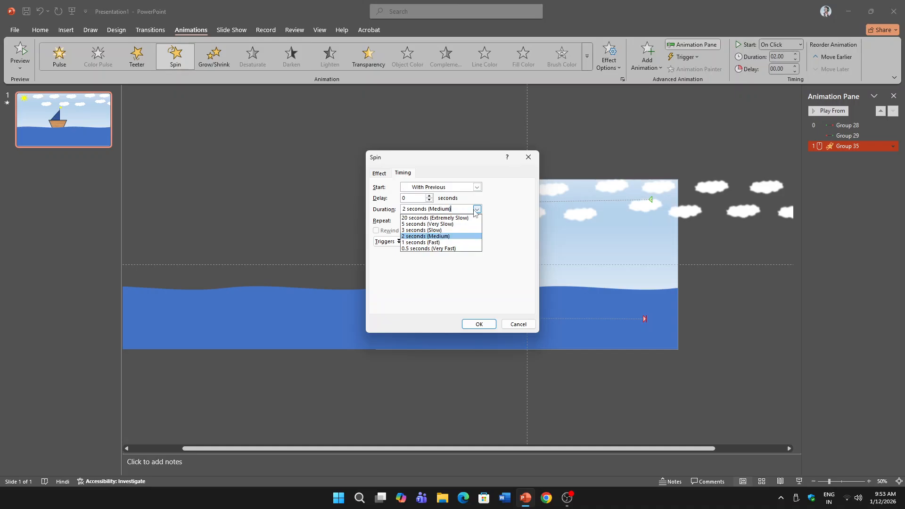
{"action": "left_click", "coordinate": [453, 238]}
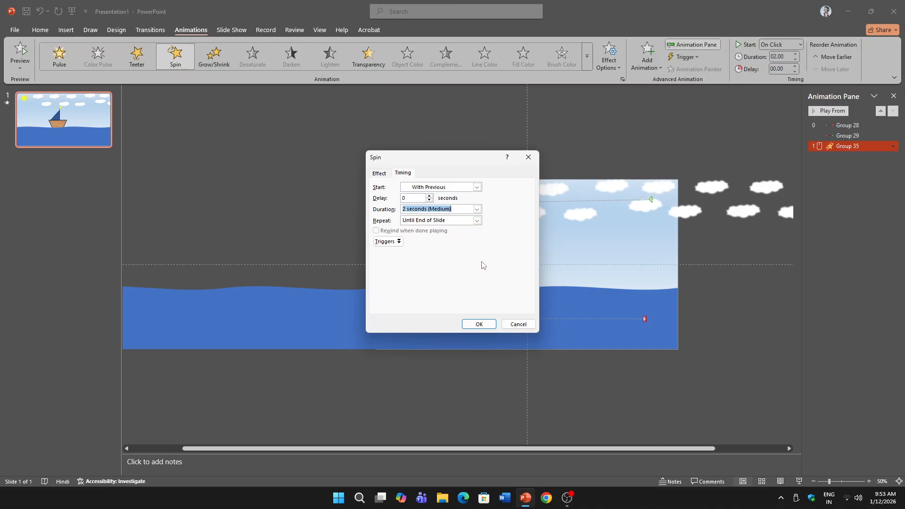
{"action": "left_click", "coordinate": [479, 325]}
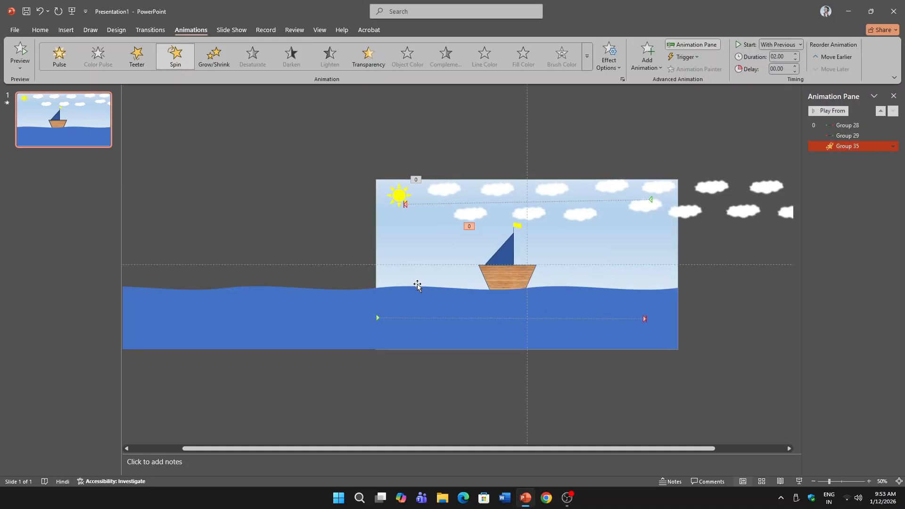
Step: Nudge the boat group slightly down toward the water and play the slide show from the beginning
{"action": "key", "text": "Down"}
{"action": "key", "text": "Down"}
{"action": "key", "text": "Down"}
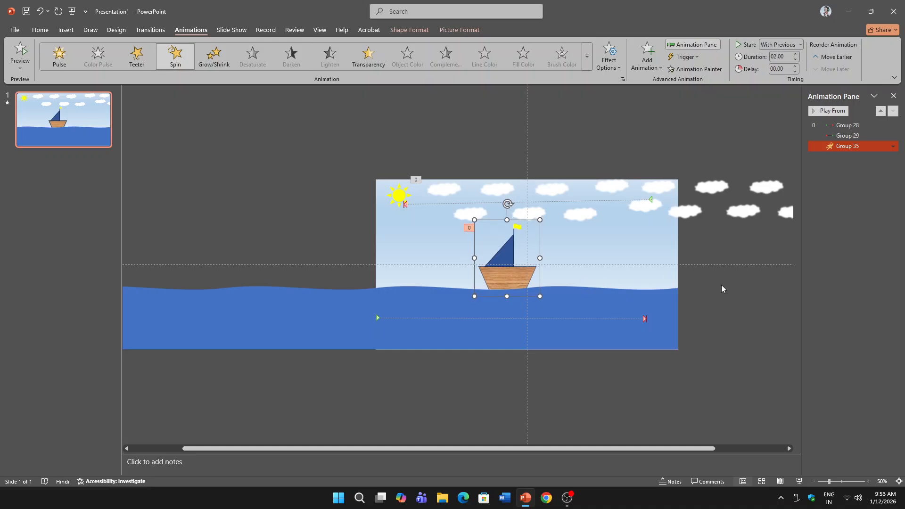
{"action": "key", "text": "F5"}
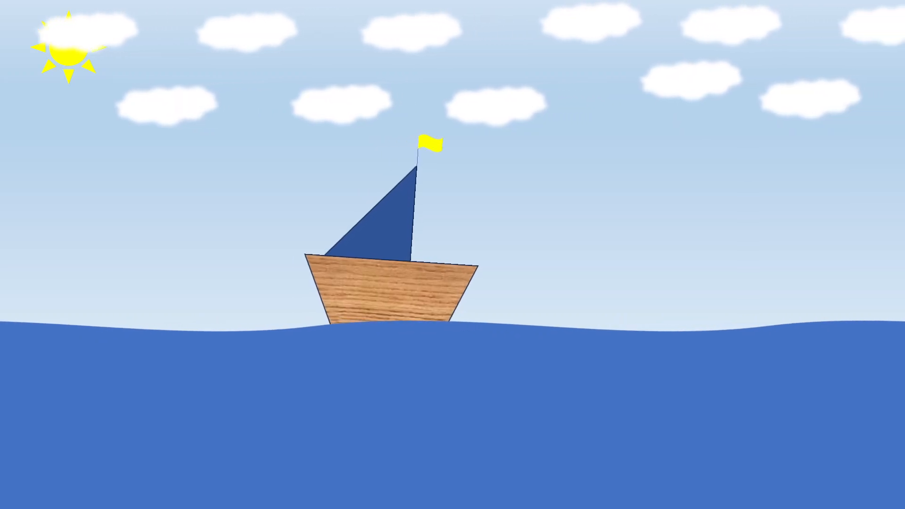